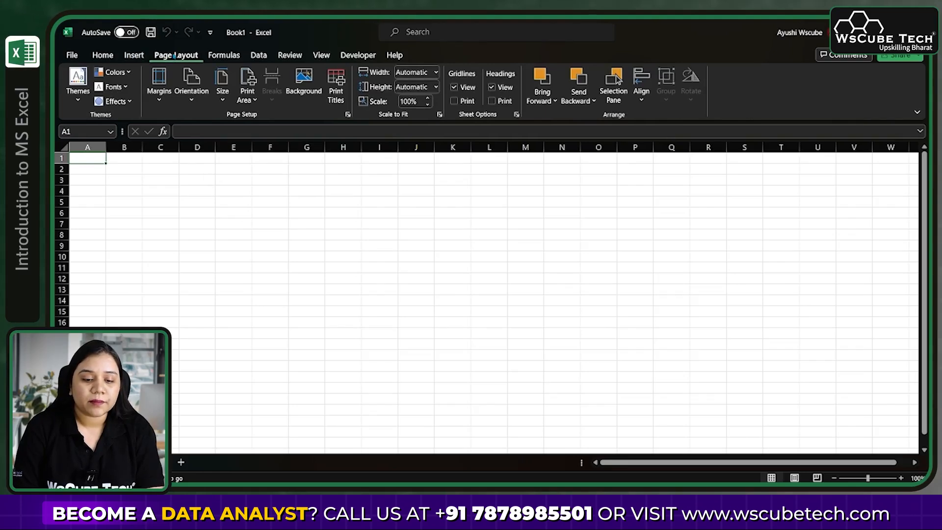
Examine the function library's categories, including Logical, Text, Math & Trig and the additional Statistical, Engineering, Cube and Web groups
click(219, 57)
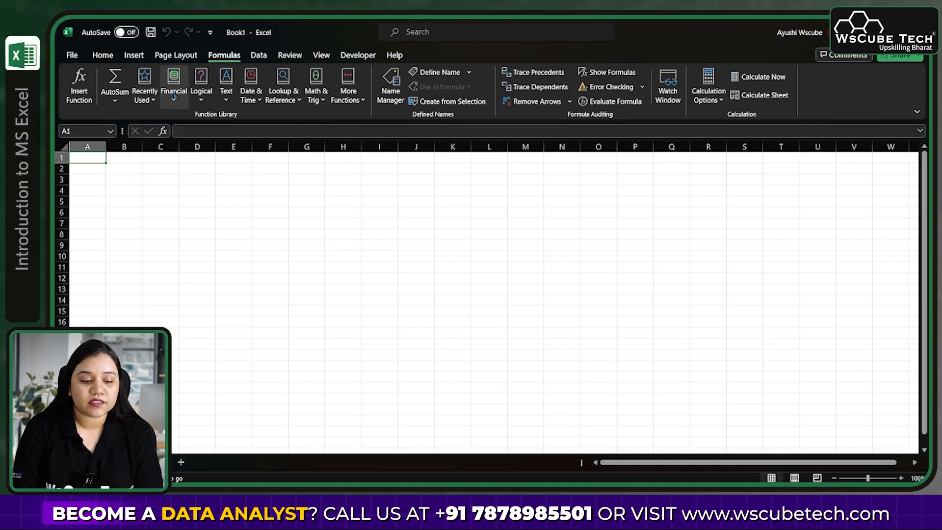
click(154, 98)
click(152, 99)
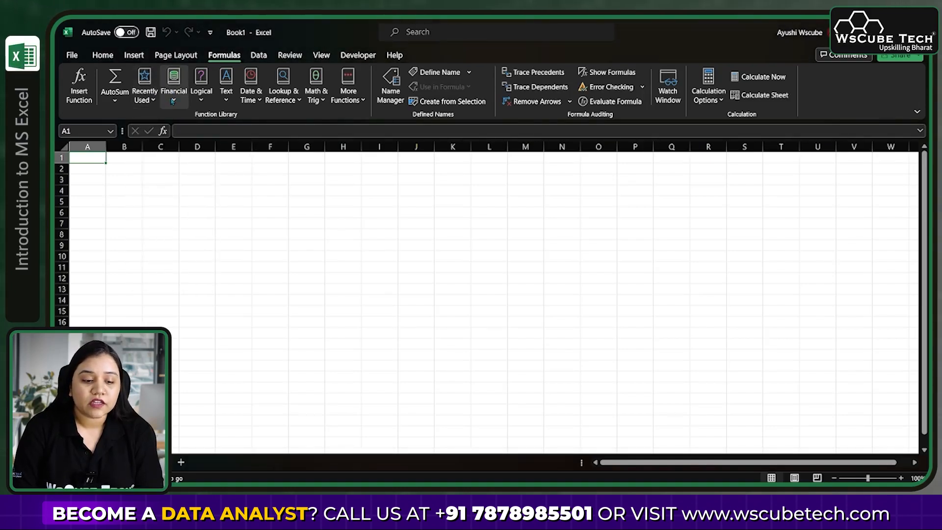
click(173, 99)
click(201, 97)
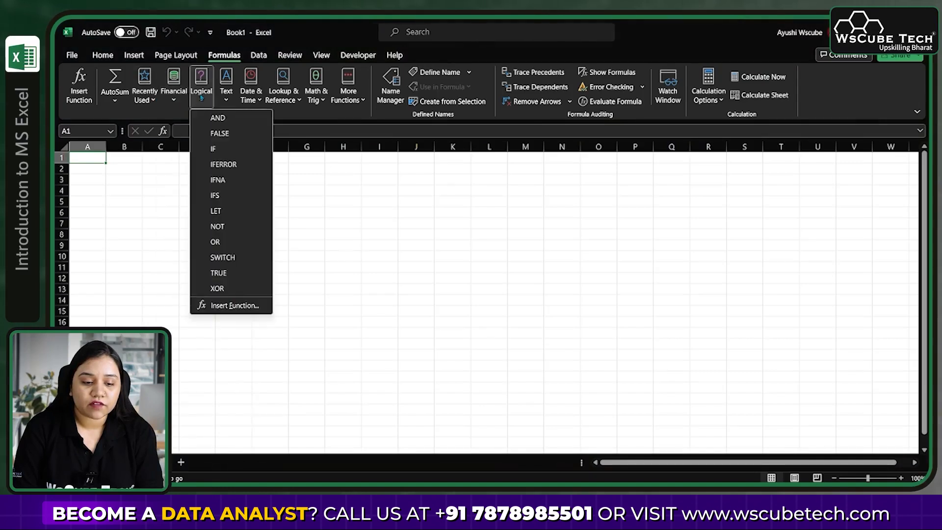
click(229, 93)
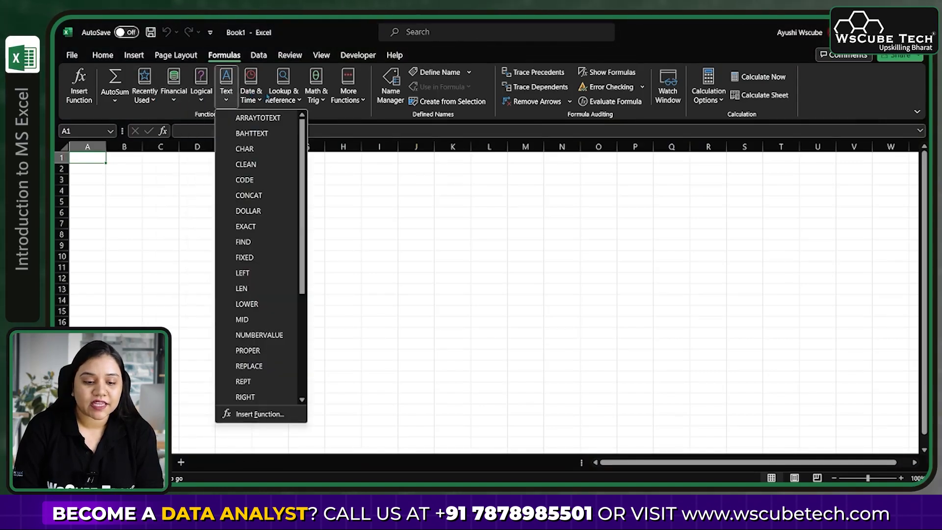
click(296, 95)
click(315, 94)
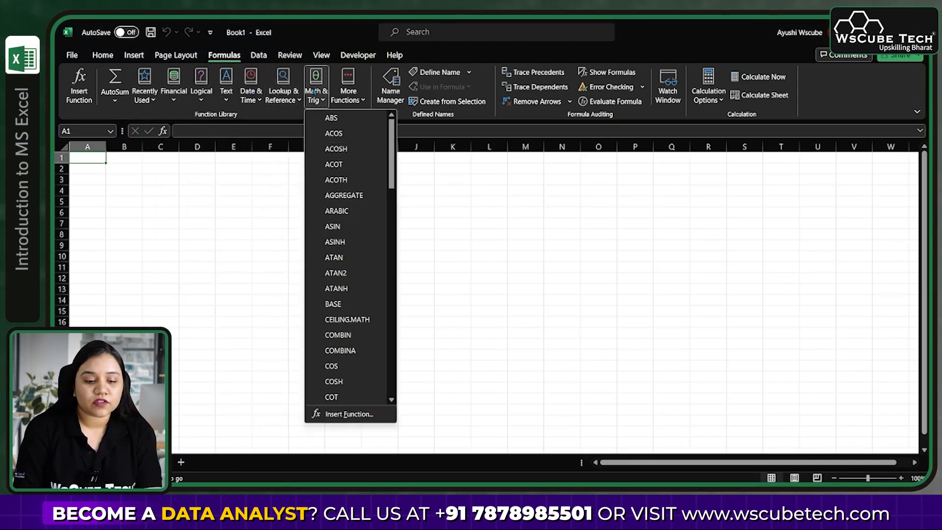
click(353, 94)
mouse_move(357, 120)
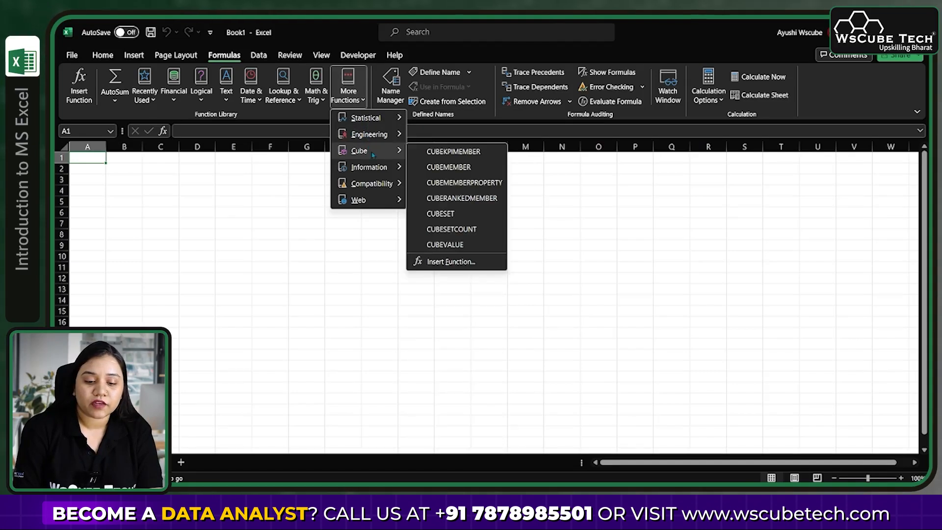
mouse_move(387, 201)
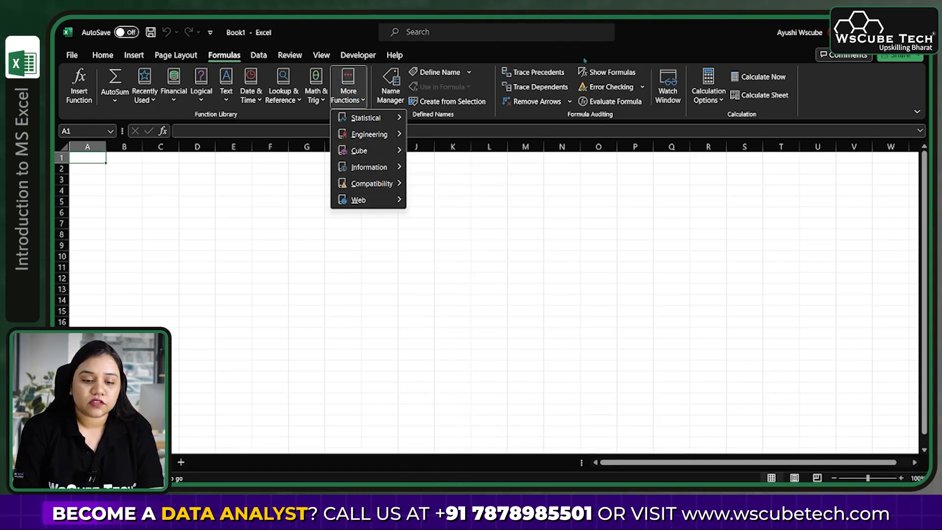
Review the data import options, including the file sources for workbook, text/CSV, XML, JSON, PDF and folder, and the other data commands
click(259, 55)
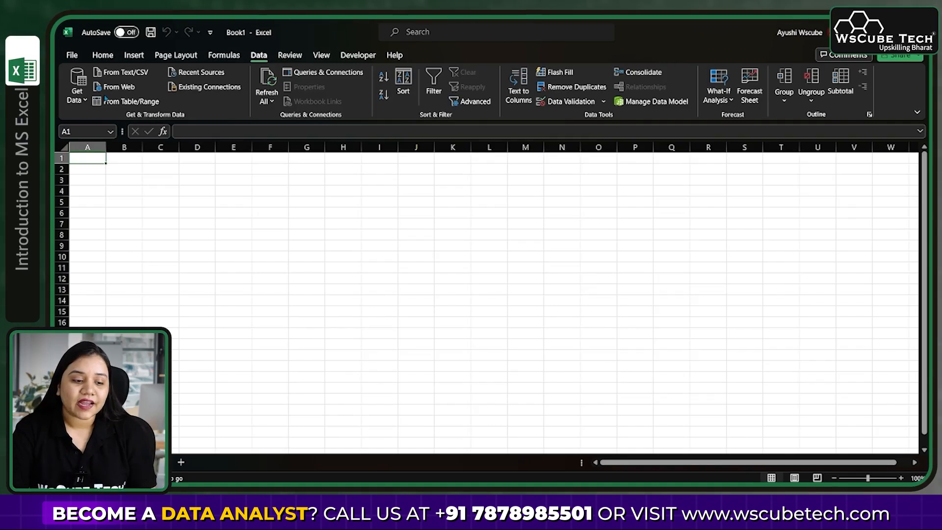
click(76, 98)
mouse_move(114, 118)
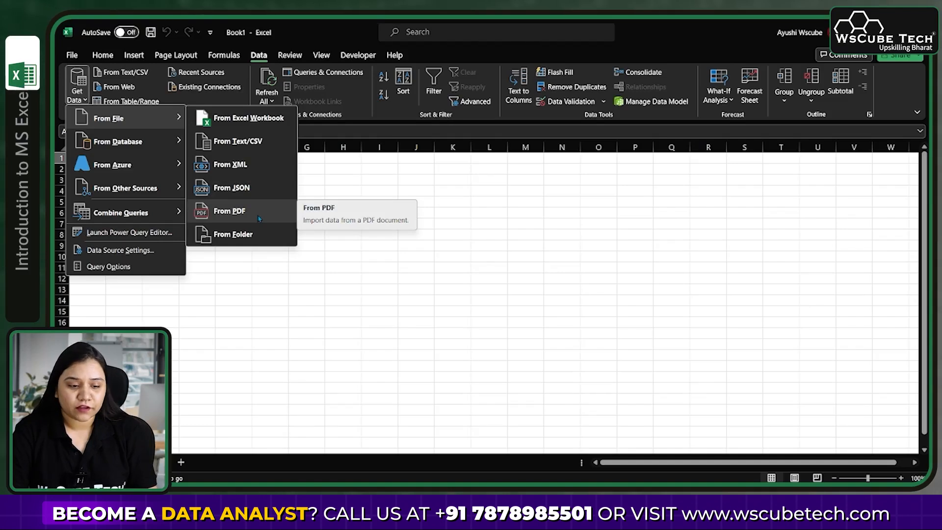
click(77, 88)
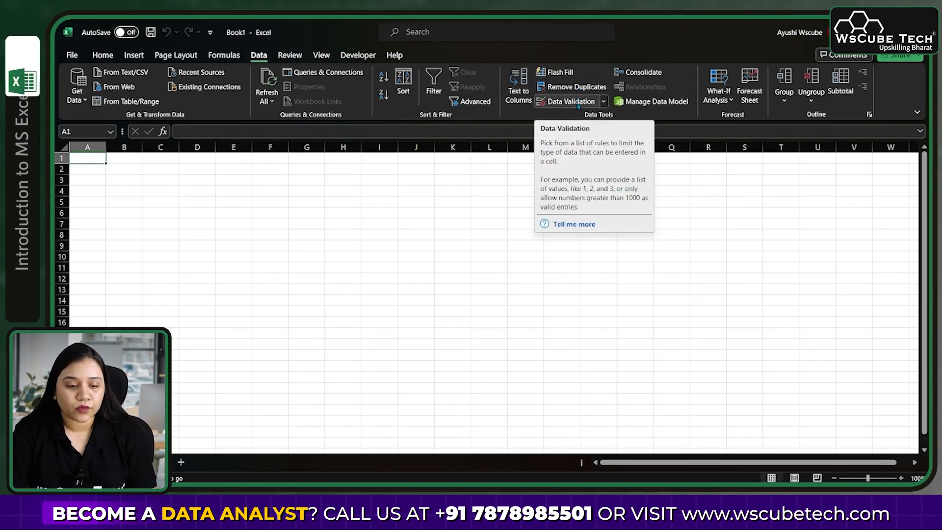
Look over the Review, View and Developer command sets
click(290, 55)
click(321, 55)
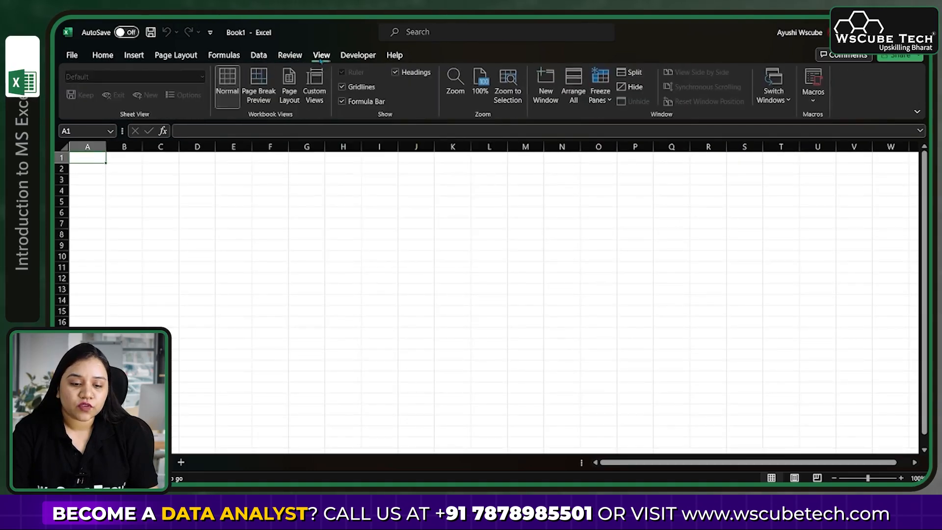
click(354, 55)
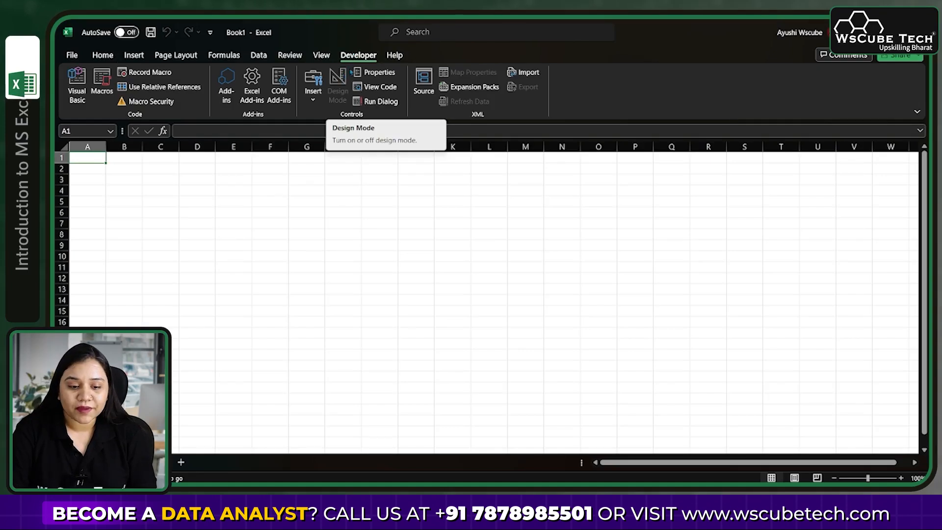
Turn the Developer tab off and back on in the ribbon customization options and confirm the settings
click(73, 55)
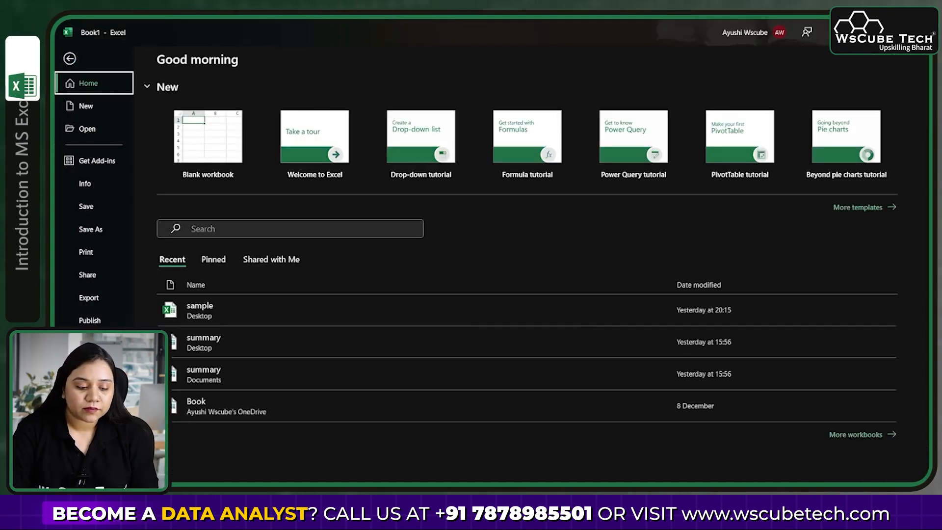
click(90, 468)
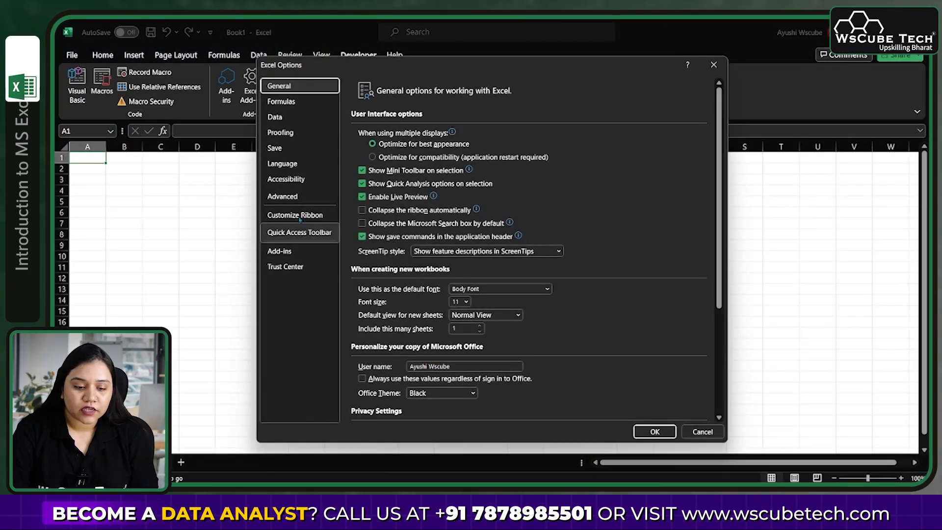
click(291, 214)
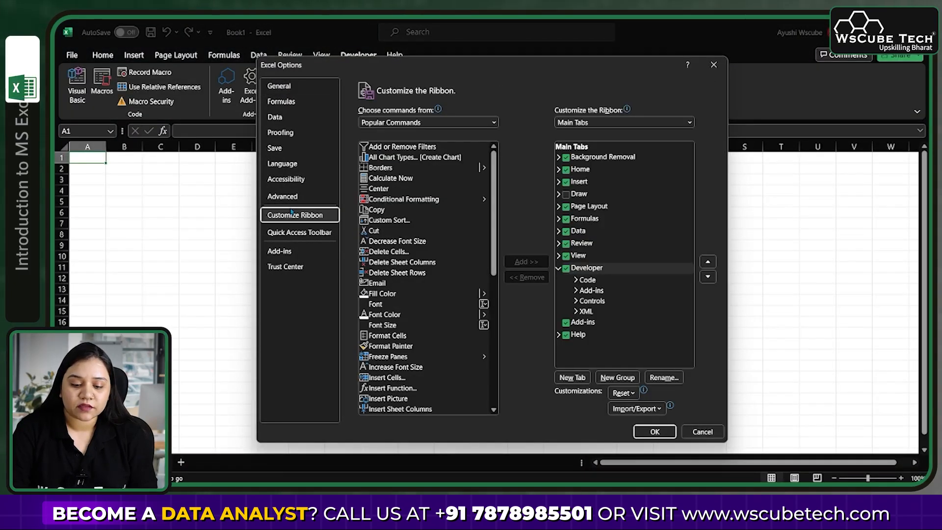
click(566, 268)
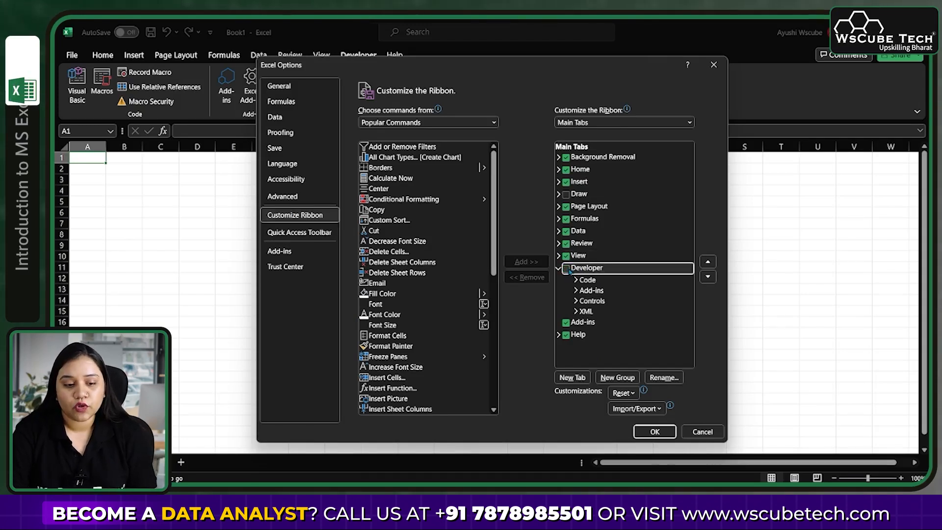
click(566, 269)
click(660, 436)
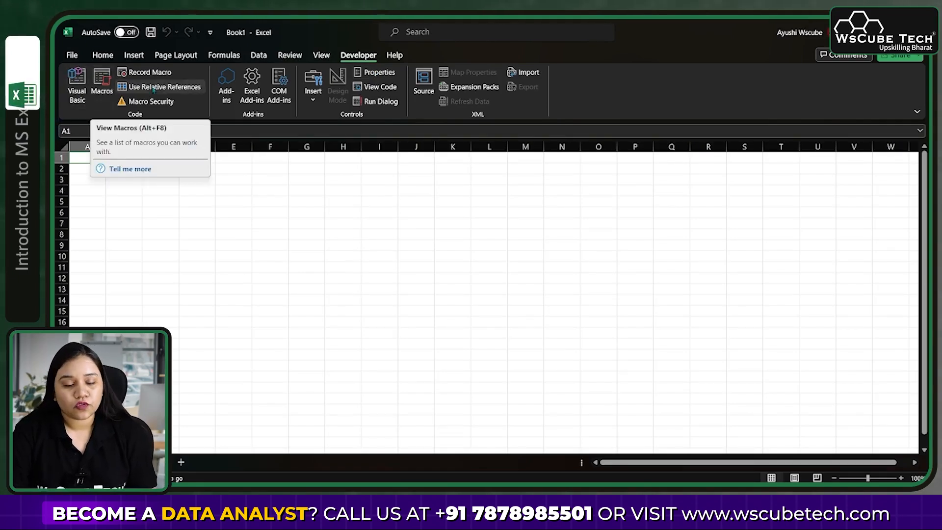
Look over the Help commands and the File start page, and return to the worksheet
click(398, 57)
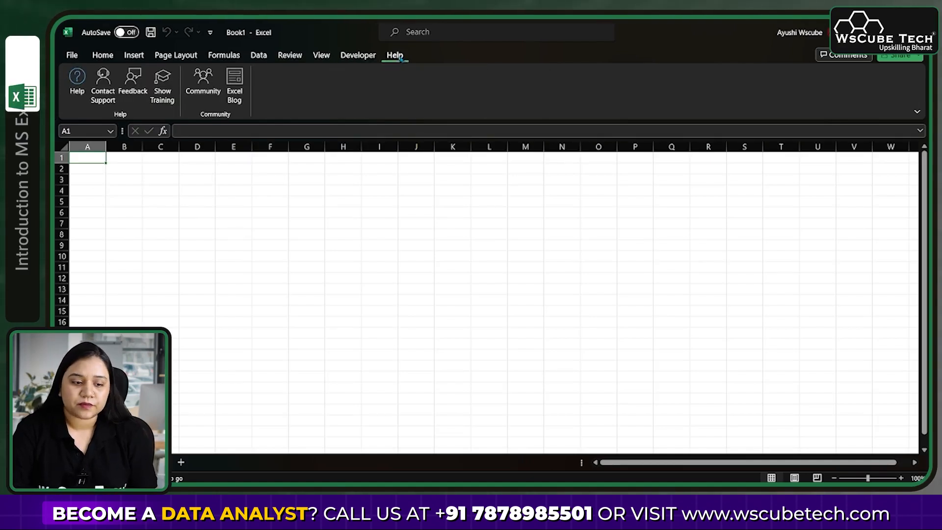
click(71, 61)
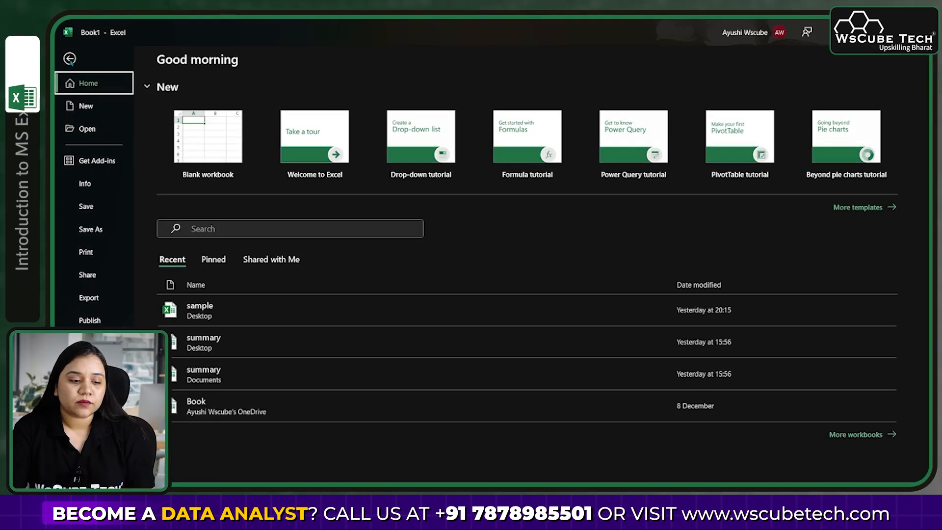
key(Escape)
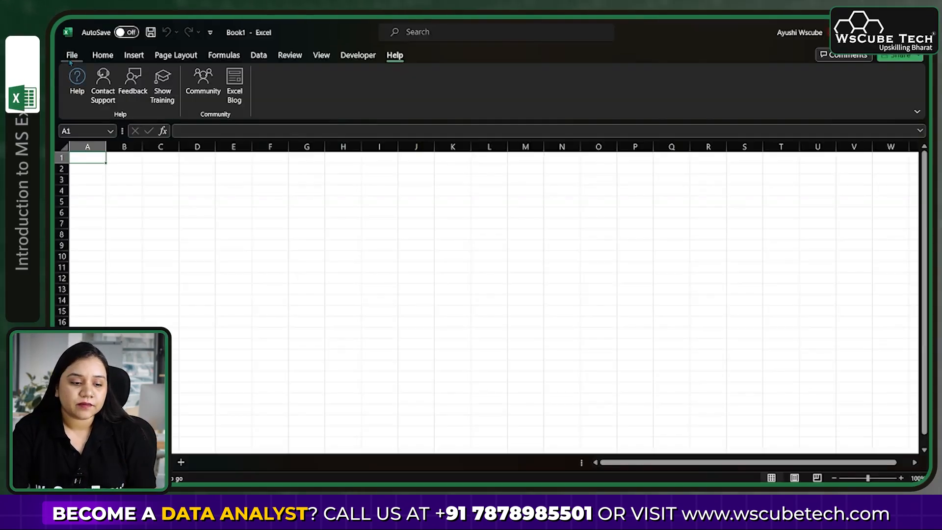
Enter 56 in cell F5 and 67 in cell F6
click(103, 61)
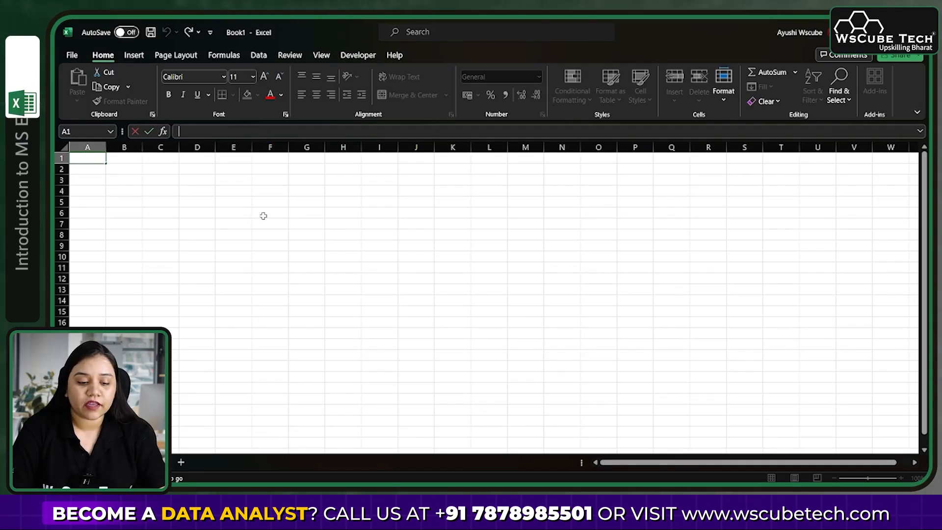
double_click(280, 199)
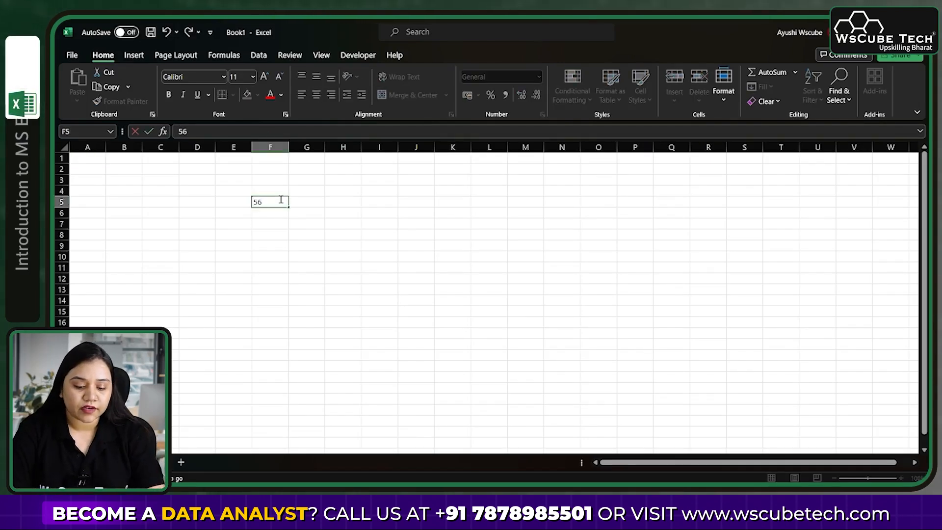
key(Return)
text(67)
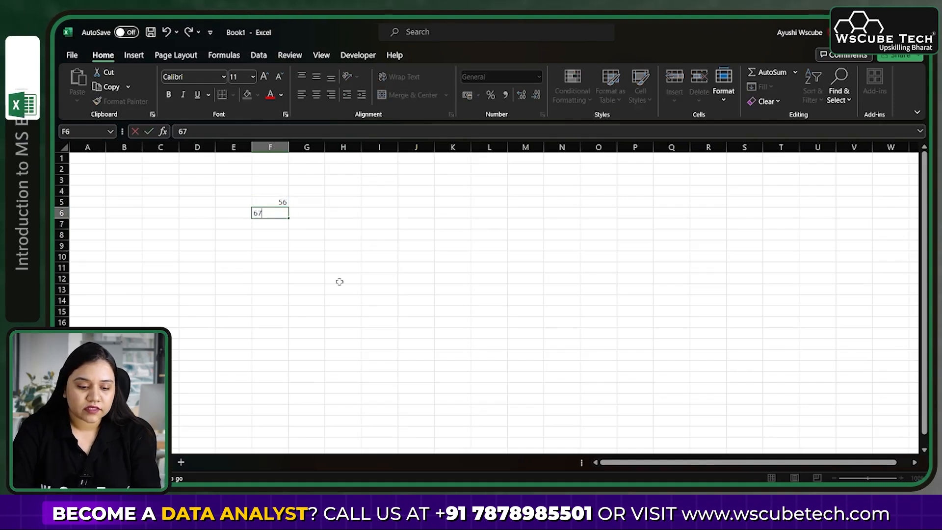
click(299, 244)
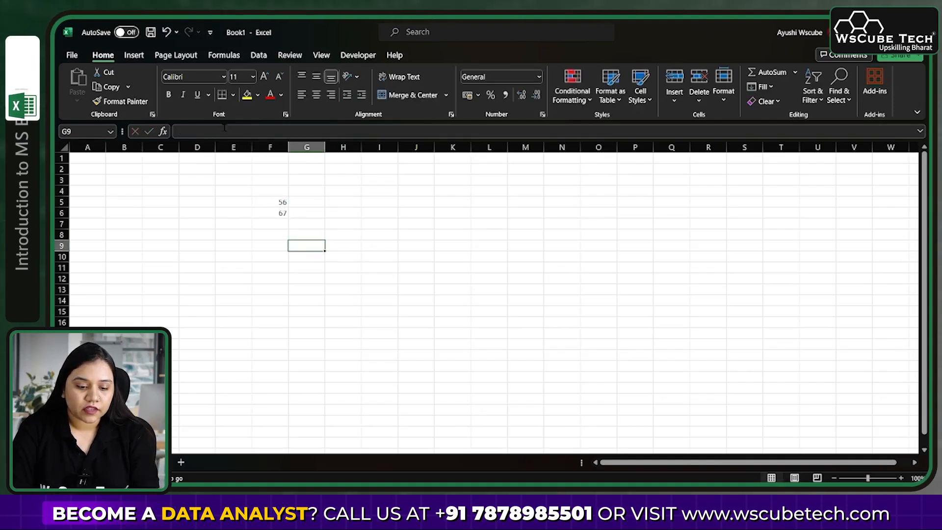
Add the formula =SUM(F5:F6) to cell F7 through the formula bar
click(273, 223)
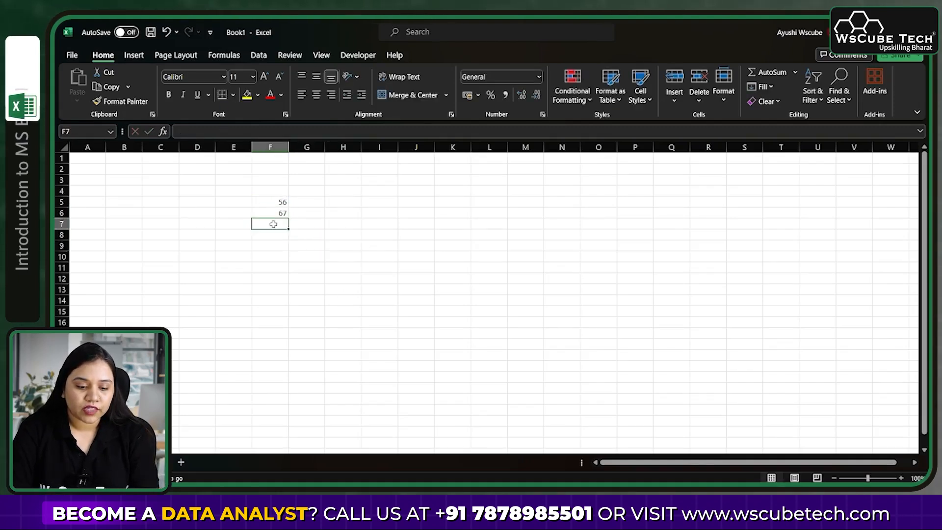
click(234, 133)
text(=sum)
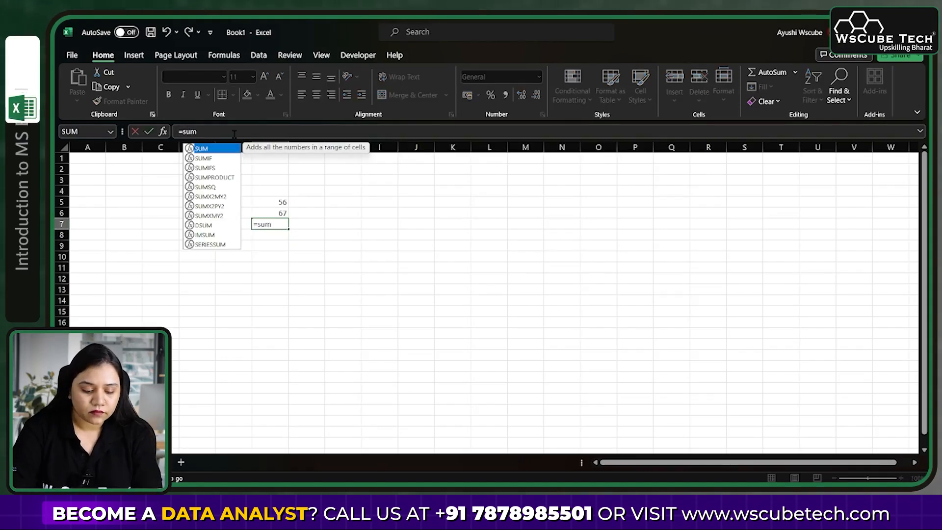
key(Tab)
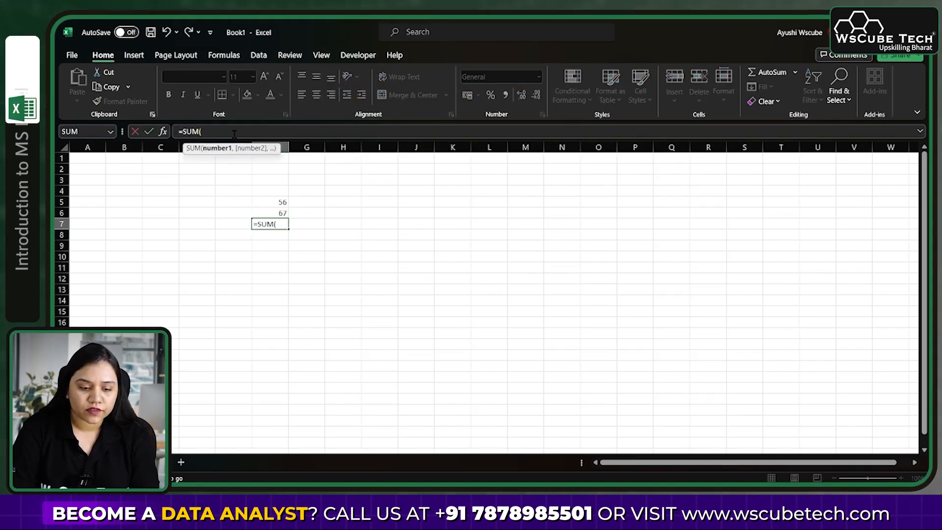
drag(274, 204, 274, 216)
text())
key(Return)
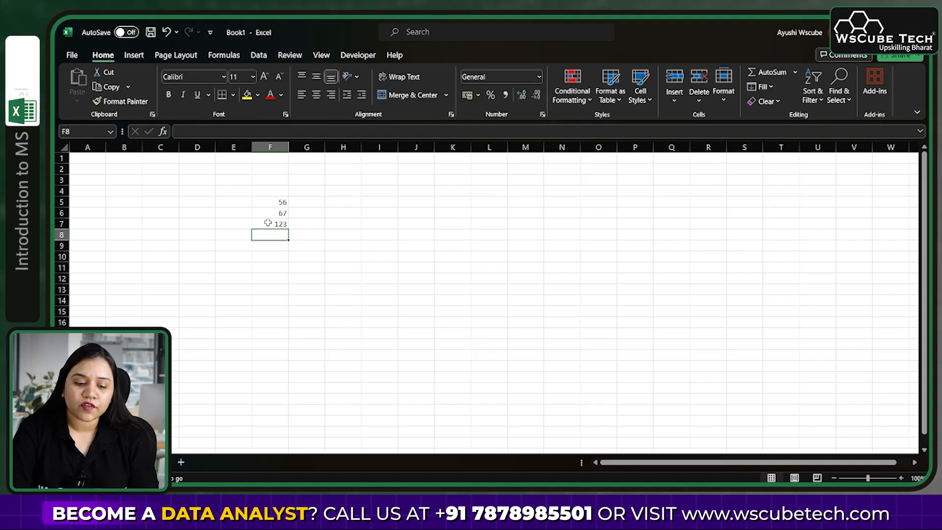
Check the formula behind the total in F7, and clear the contents of cells F4:F7
click(268, 223)
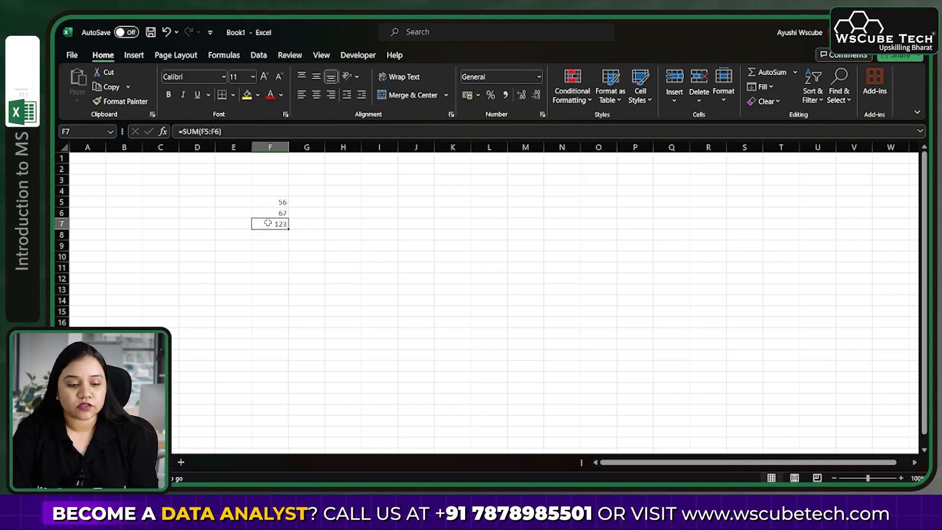
drag(259, 190, 279, 223)
key(Delete)
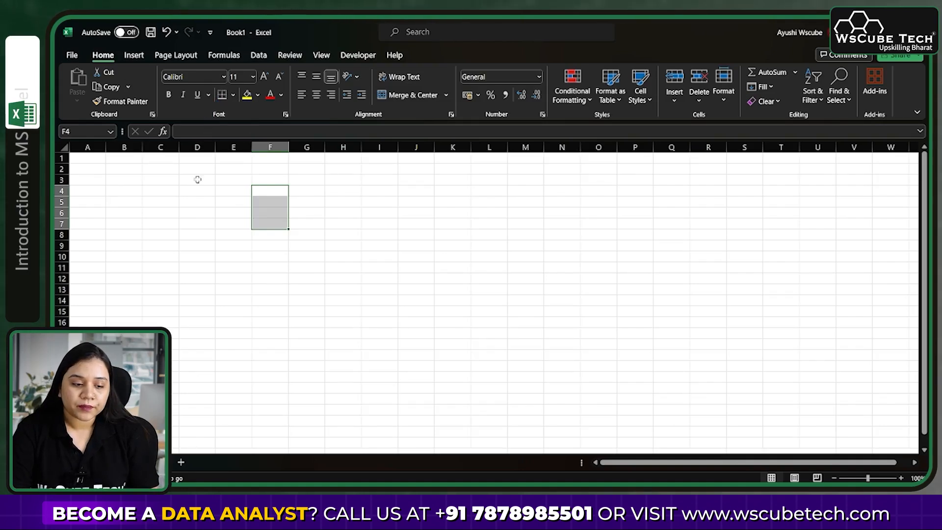
Select cells B16, D8, F4, D4 and L11 in turn to check their addresses in the Name Box
click(118, 323)
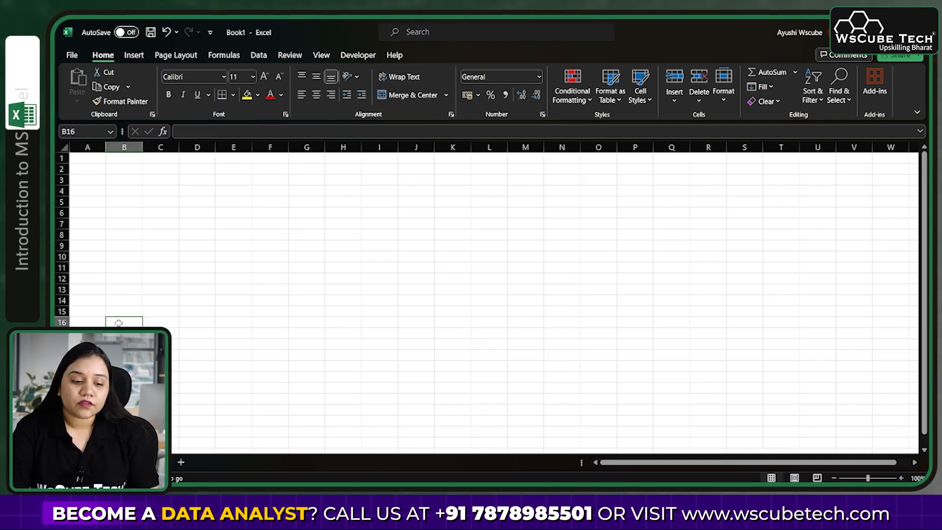
click(201, 233)
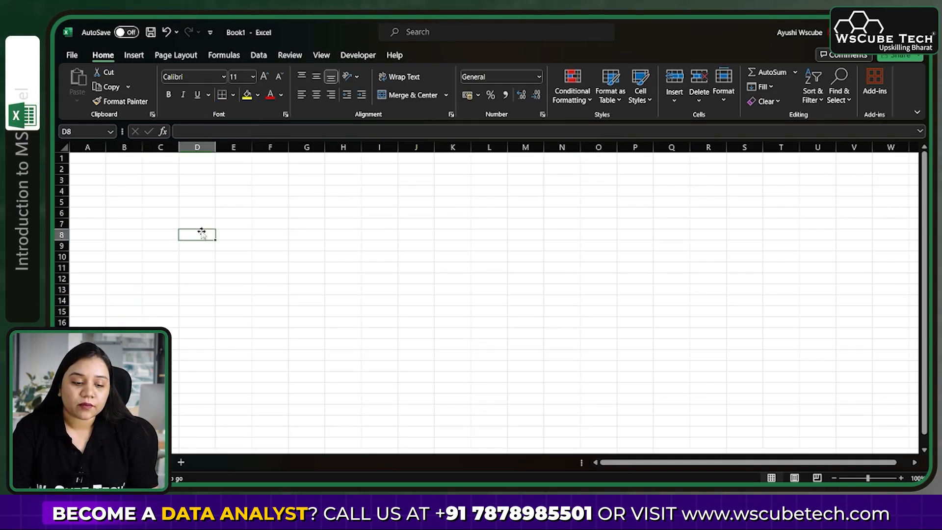
click(275, 187)
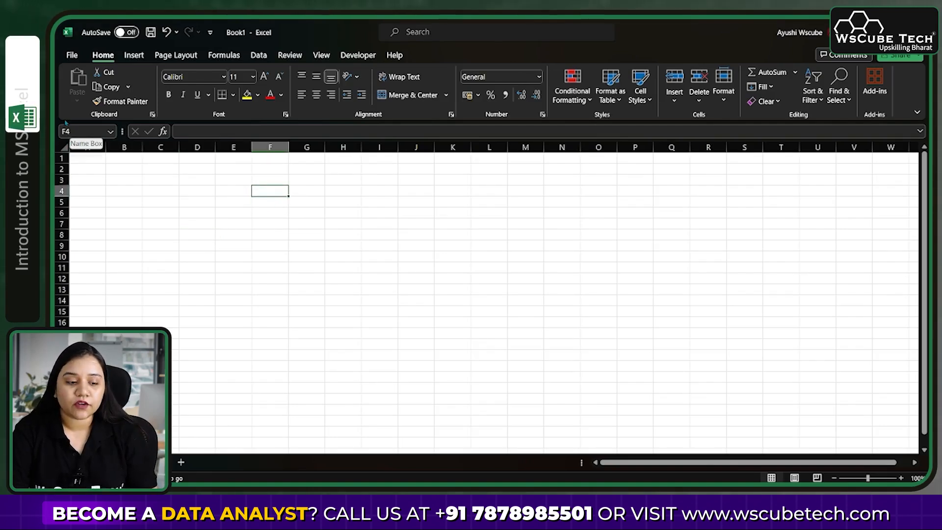
click(212, 188)
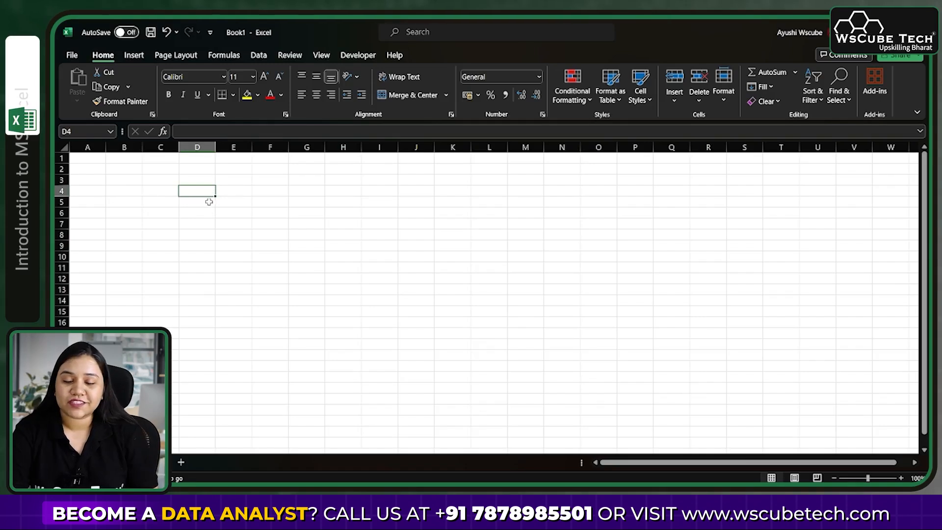
click(506, 267)
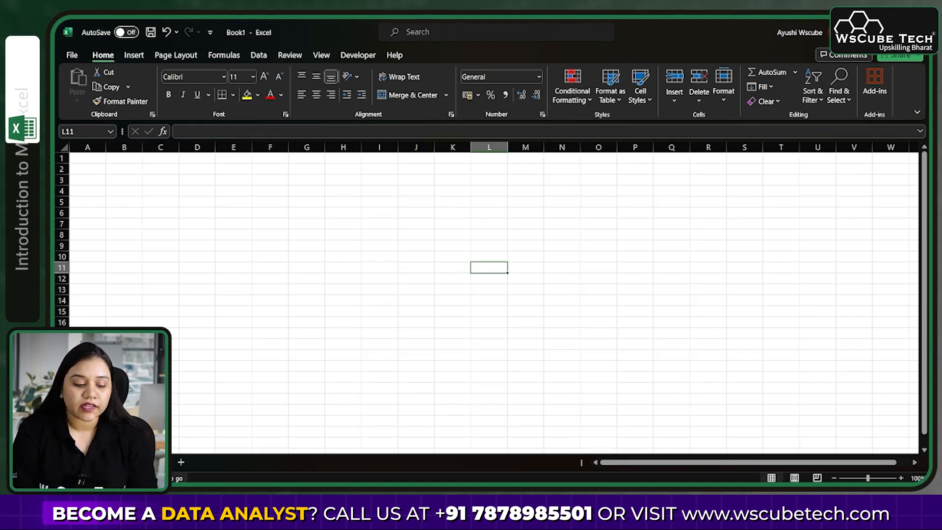
Add a second worksheet, look over its sheet options, and return to the first worksheet
click(180, 463)
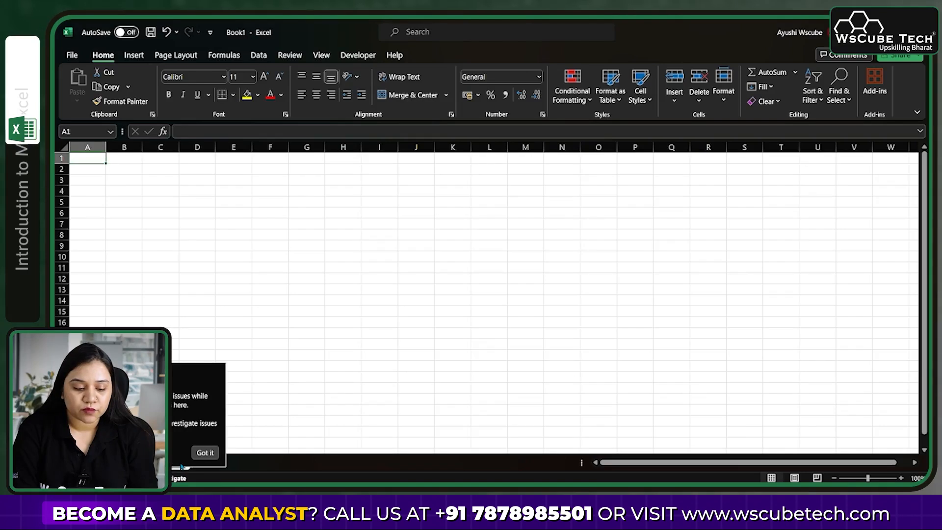
click(206, 453)
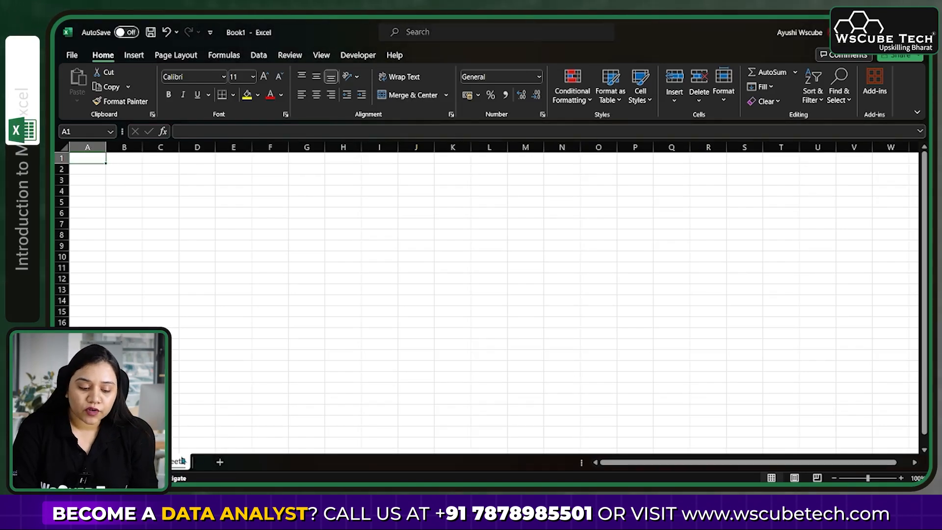
right_click(181, 462)
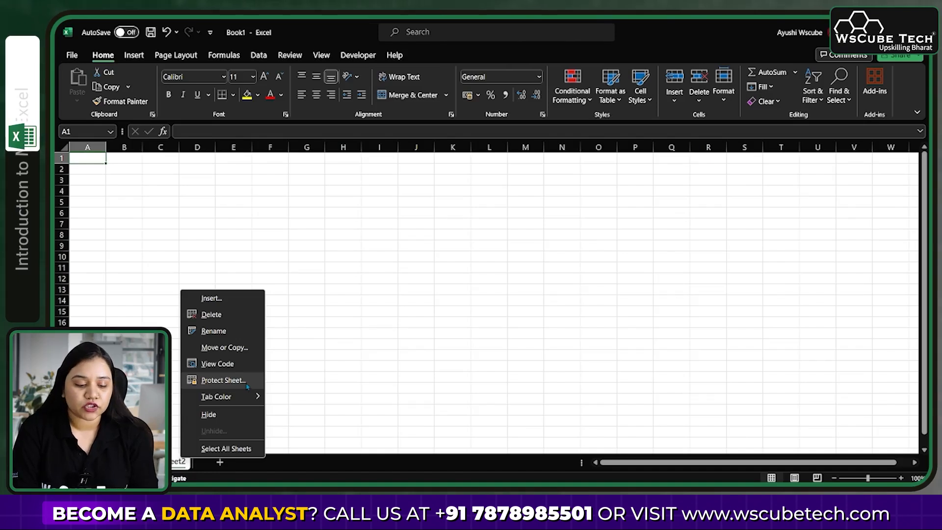
click(299, 366)
click(135, 462)
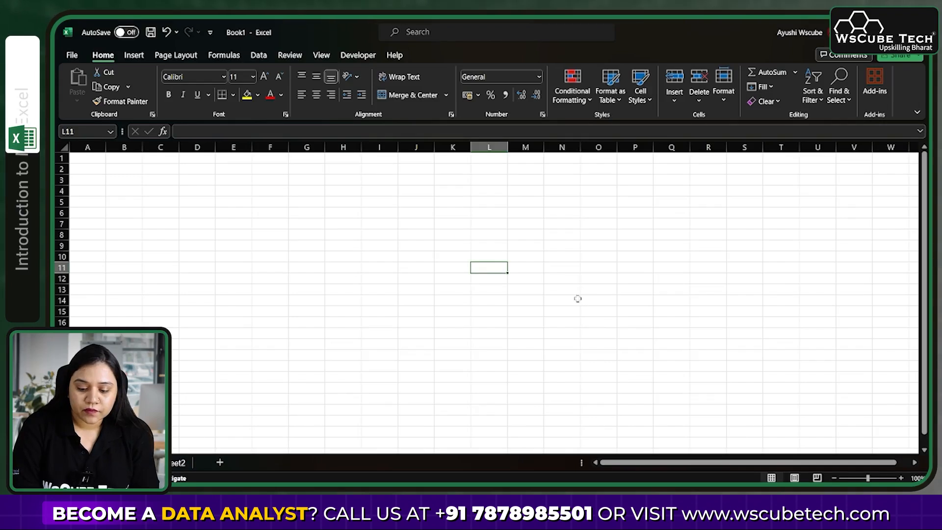
Enter the numbers 45, 67 and 78 in cells H8, H9 and H10
click(352, 238)
text(45)
key(Return)
text(67)
key(Return)
text(78)
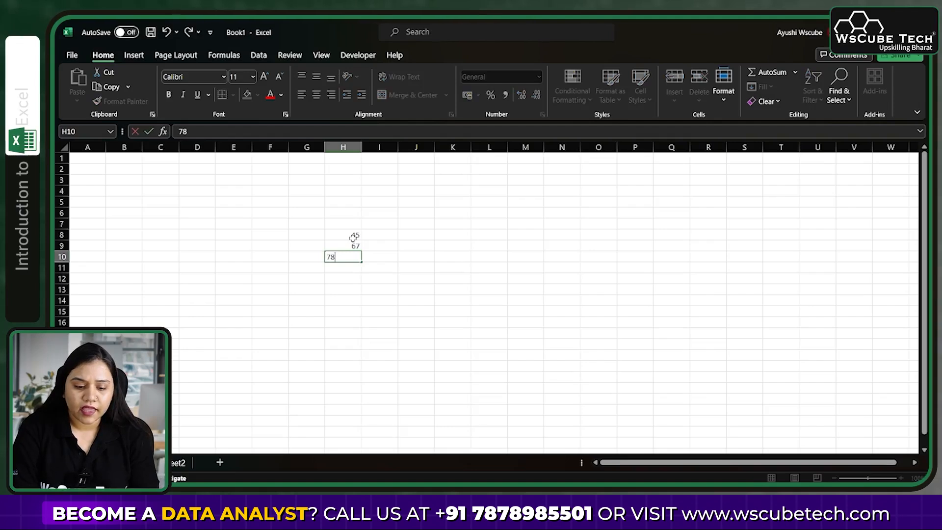
click(415, 248)
Select H8:H11 to check the average, count and sum in the status bar, and clear cells G7:I11
drag(353, 236, 351, 265)
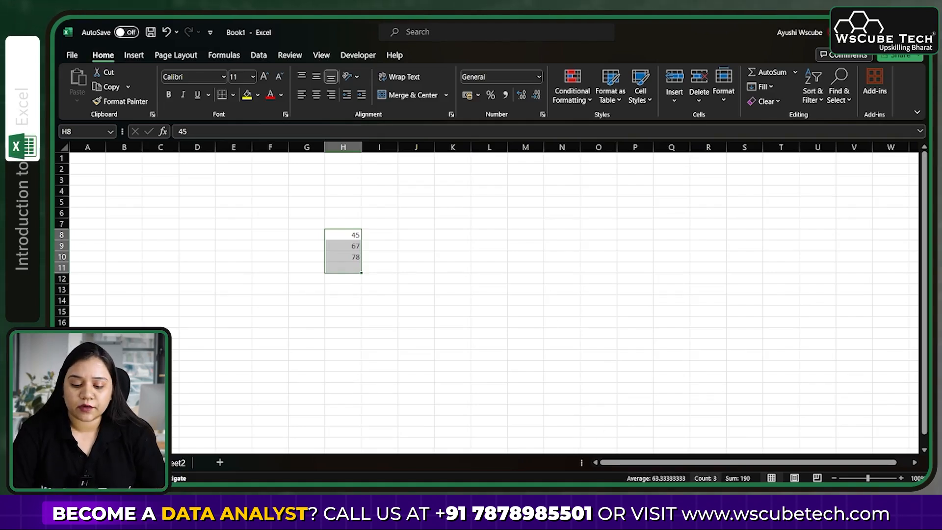
mouse_move(656, 497)
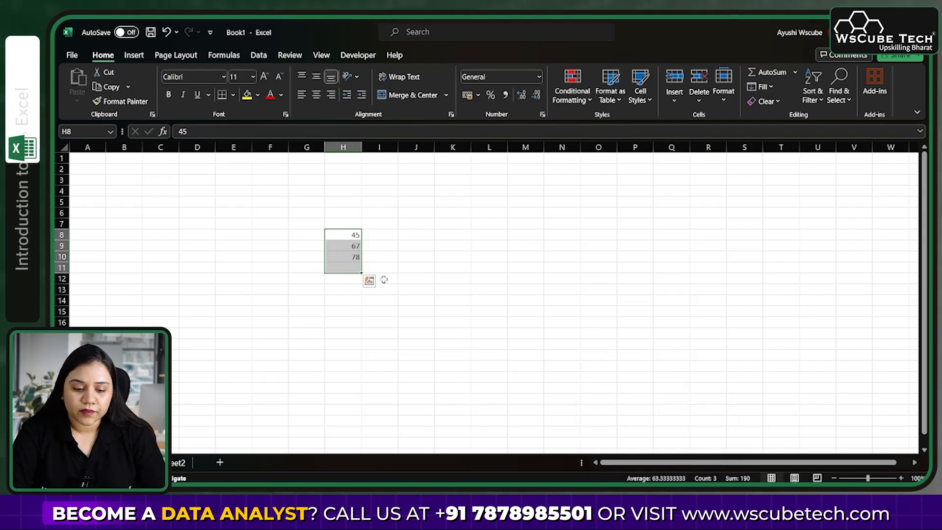
click(416, 299)
drag(315, 227, 387, 268)
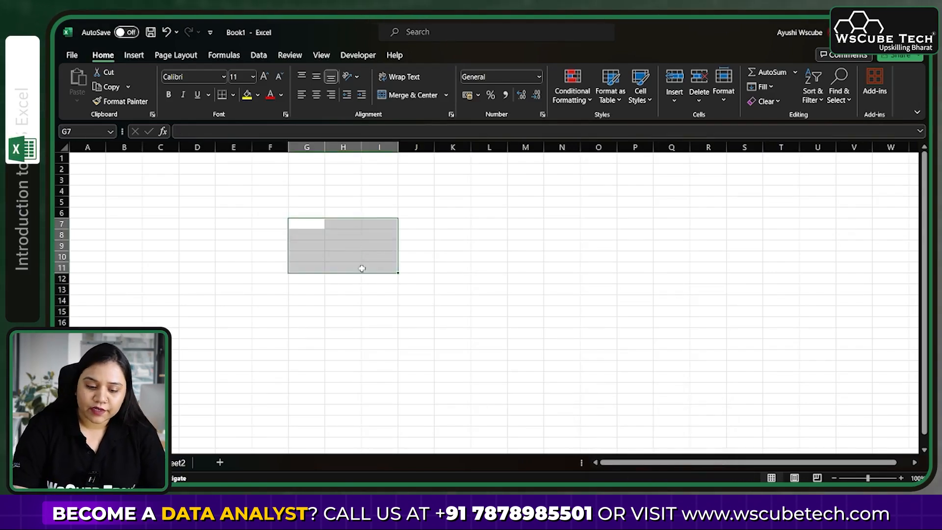
click(570, 289)
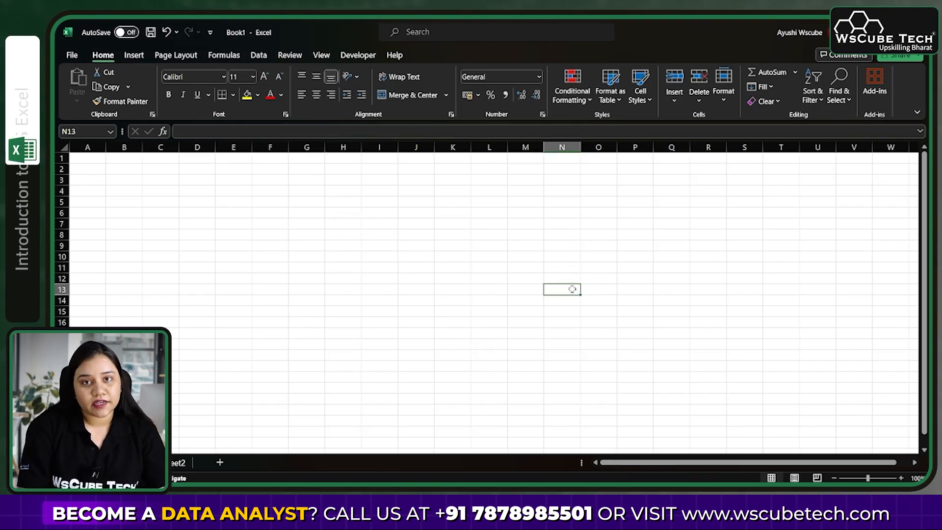
Enter the column headers Date in cell G6 and Category in cell H6
click(309, 210)
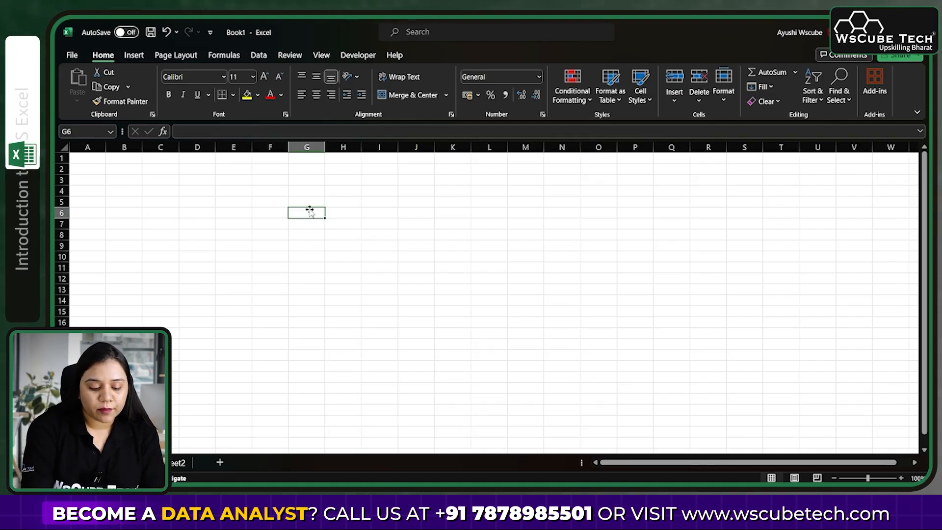
text(Date)
key(Tab)
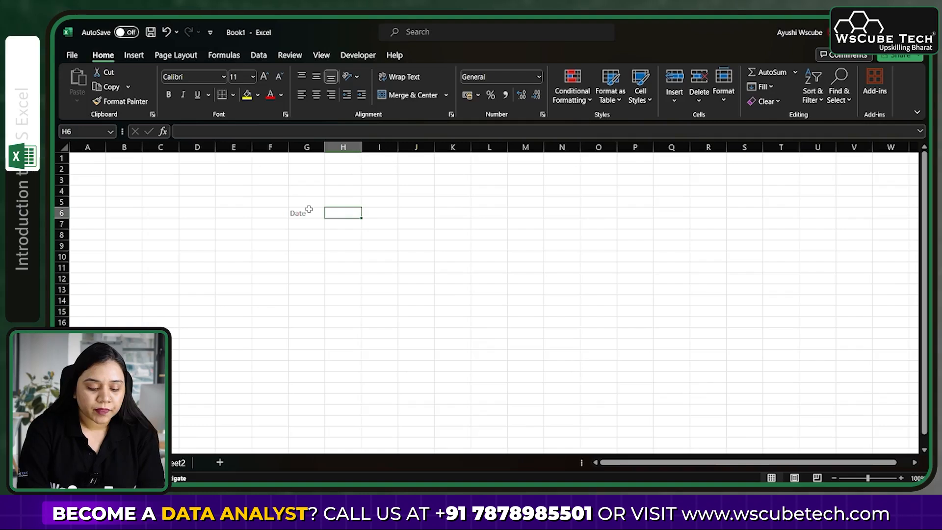
text(Categ)
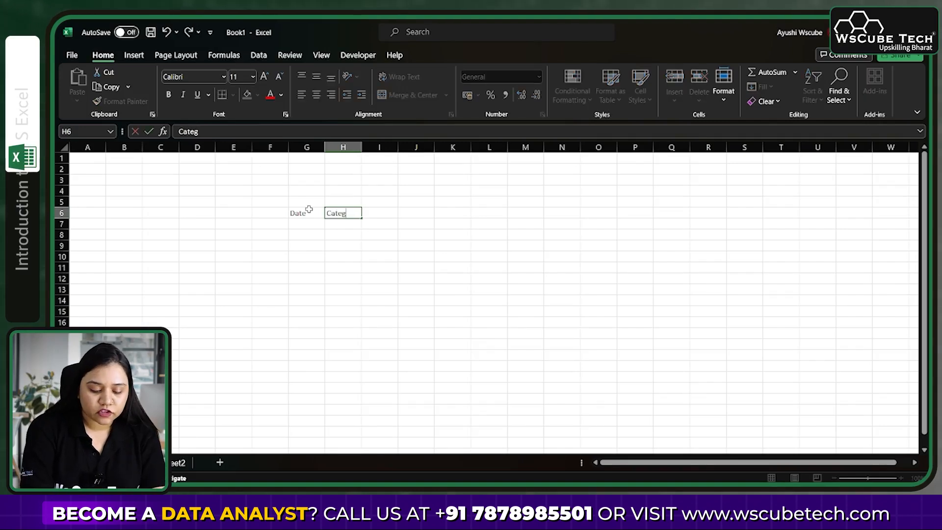
text(iry)
key(BackSpace)
key(BackSpace)
key(BackSpace)
text(ory)
key(Tab)
text(sub)
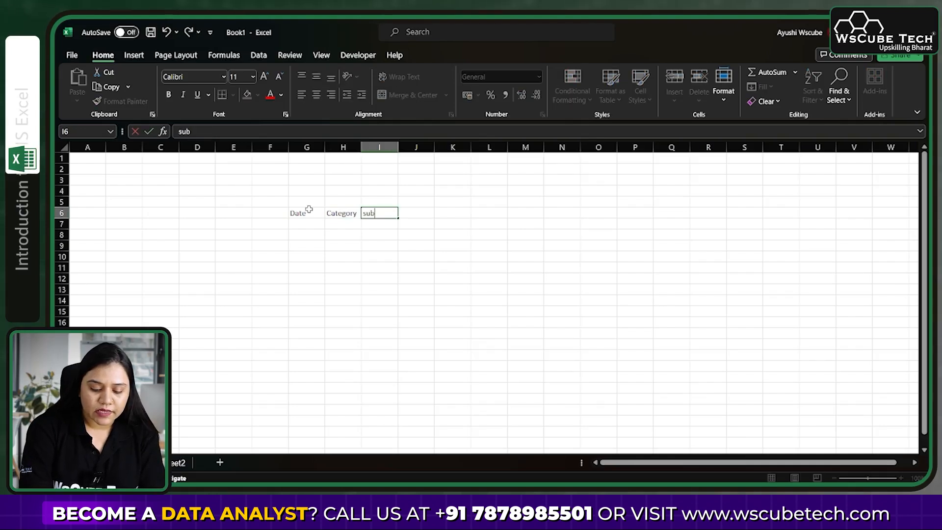
text(_categor)
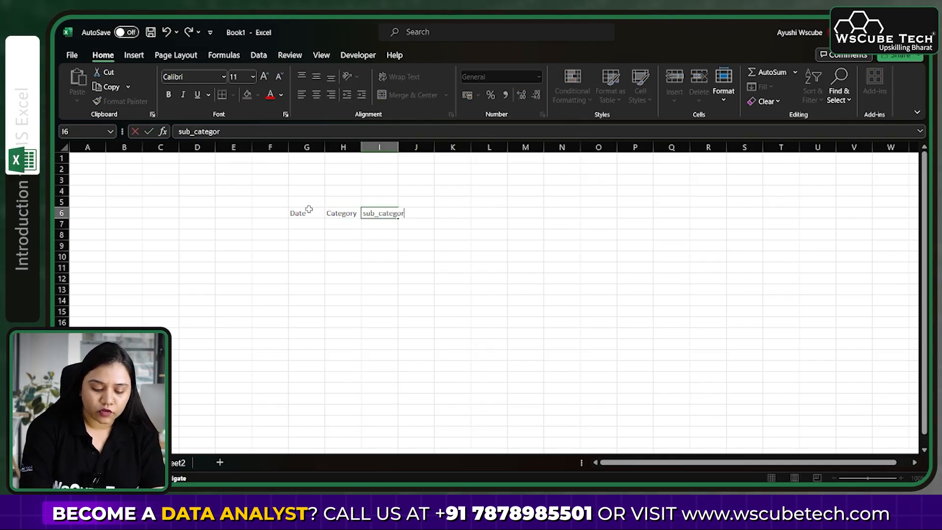
key(BackSpace)
key(BackSpace)
key(BackSpace)
key(BackSpace)
key(BackSpace)
key(BackSpace)
key(BackSpace)
key(BackSpace)
key(BackSpace)
key(BackSpace)
key(BackSpace)
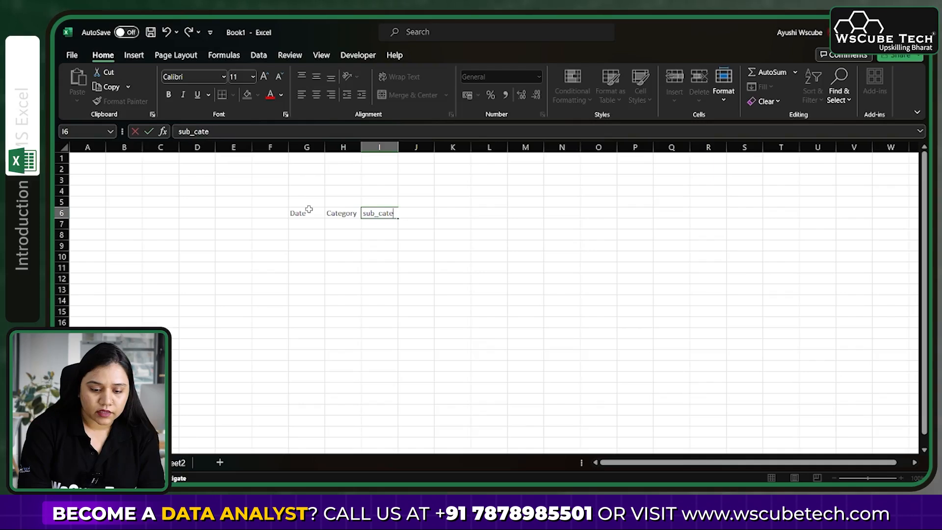
Enter the column headers Sub-Category in cell I6 and Amount in cell J6
text(Sub)
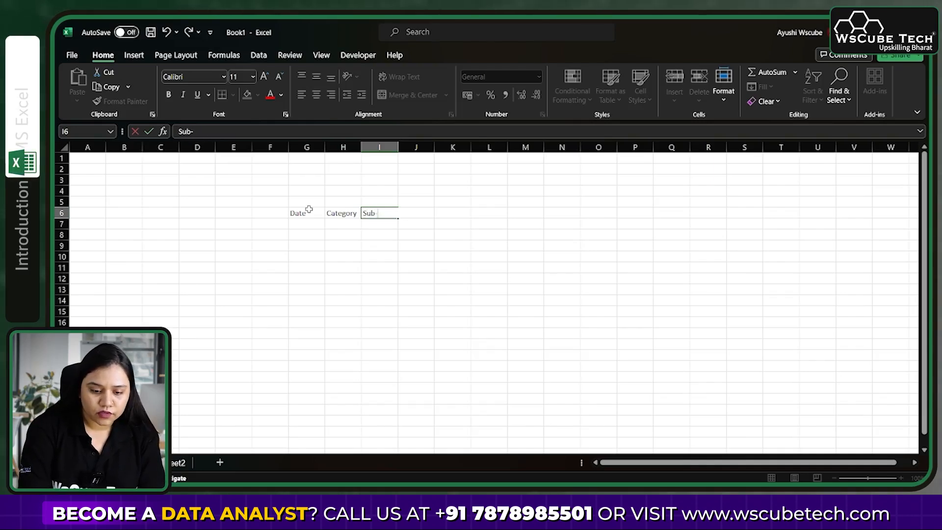
text(-Category)
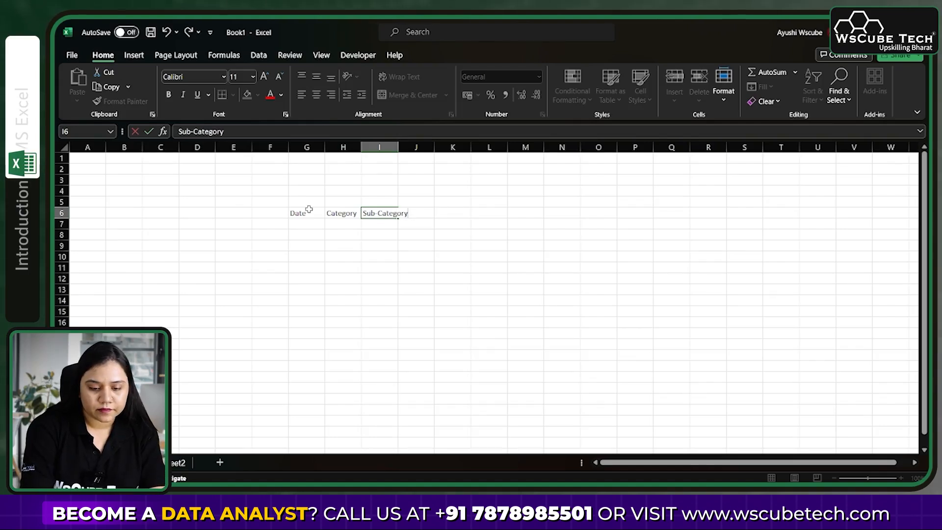
key(Tab)
text(Amou)
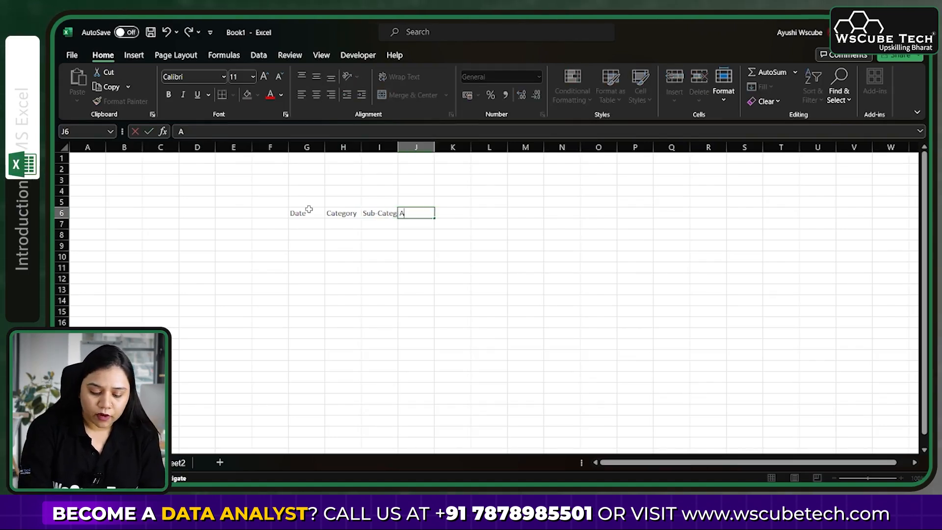
key(Tab)
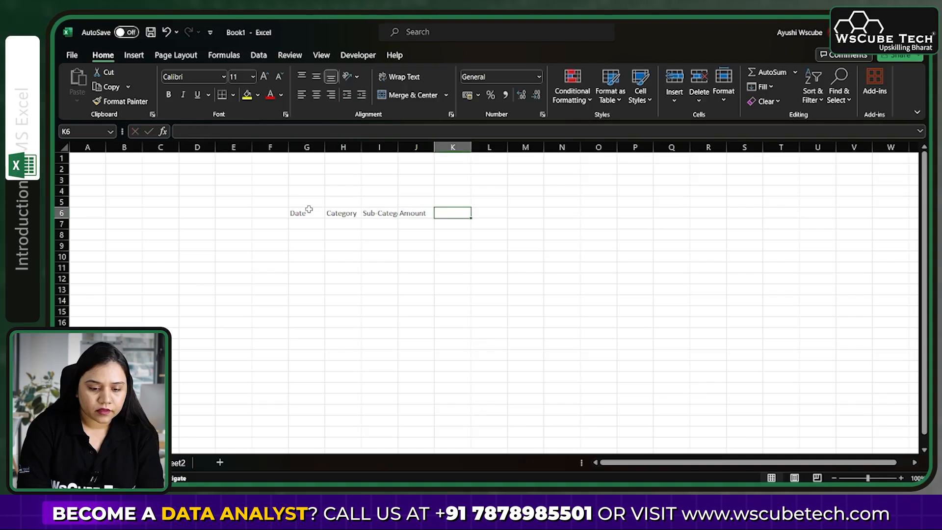
text(paymen)
key(BackSpace)
key(BackSpace)
key(BackSpace)
key(BackSpace)
key(BackSpace)
key(BackSpace)
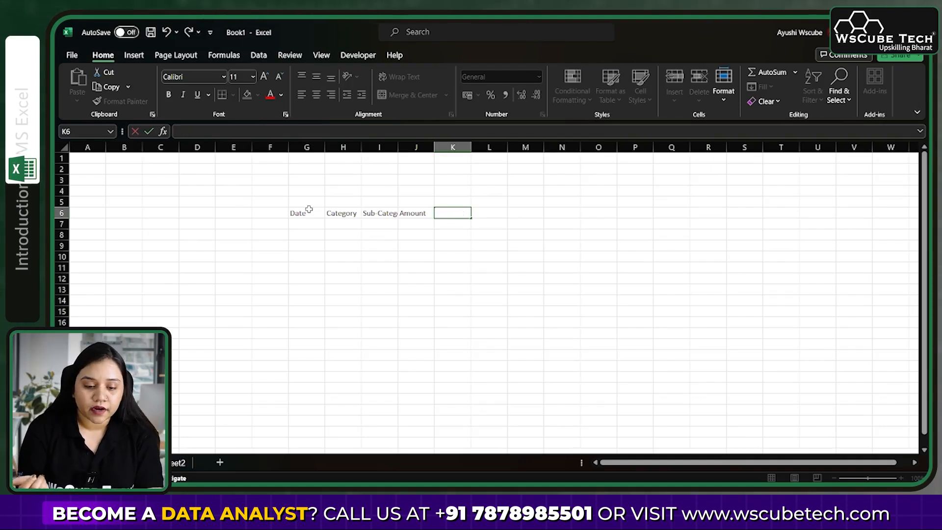
Enter the column header Payment Mode in cell K6
text(Pa)
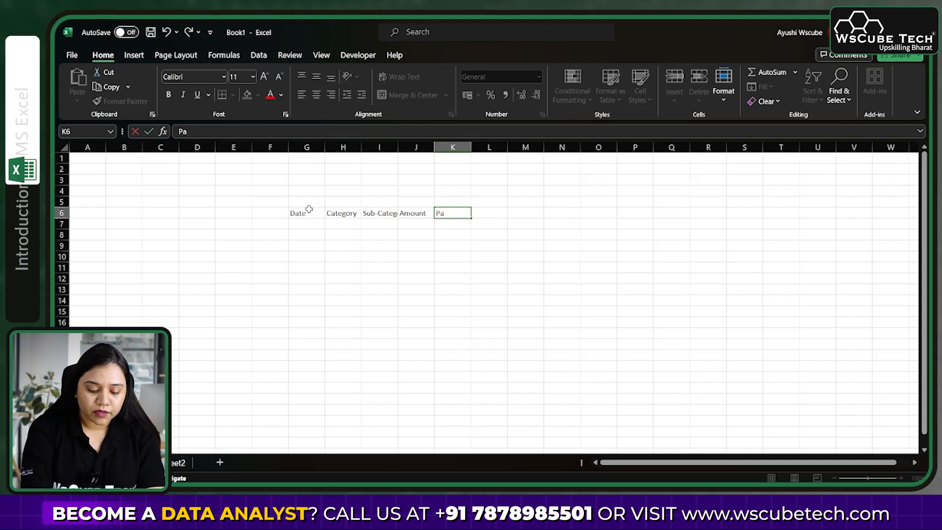
text(yment Mode)
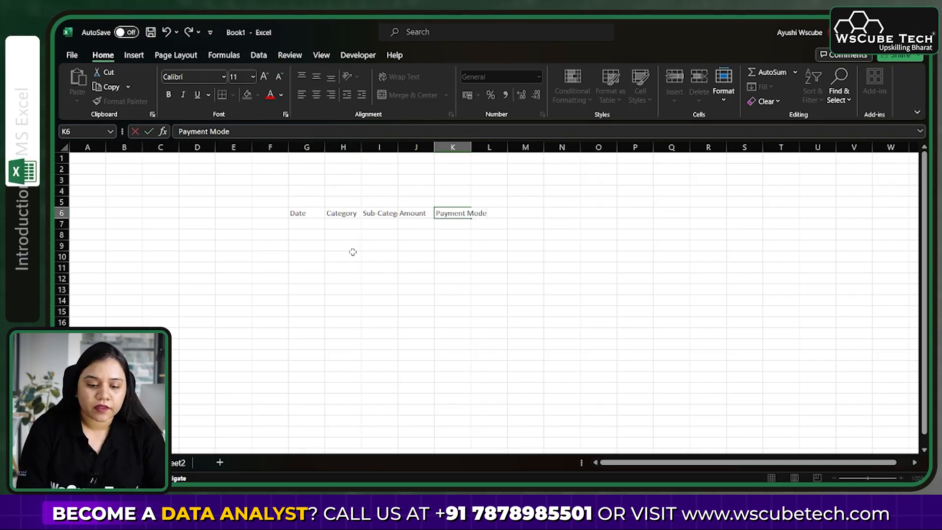
click(379, 245)
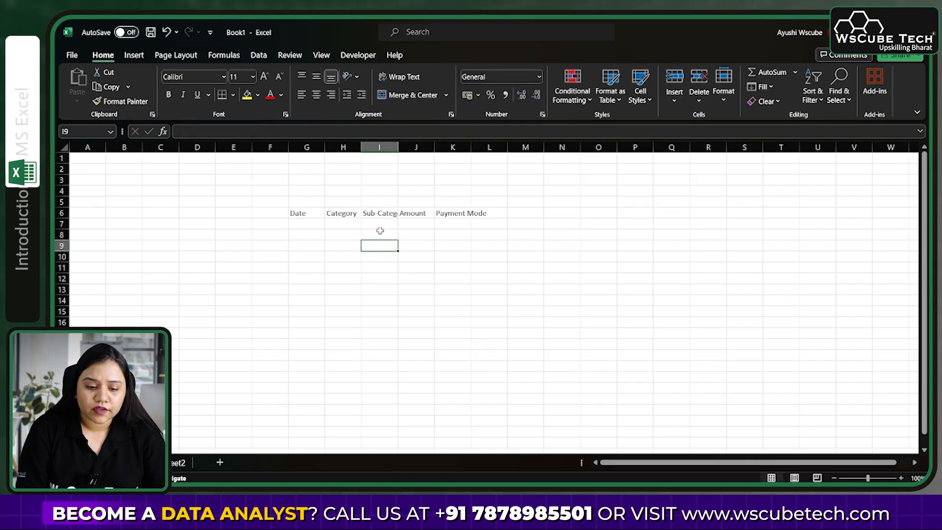
Autofit the width of column I to the Sub-Category header
click(380, 214)
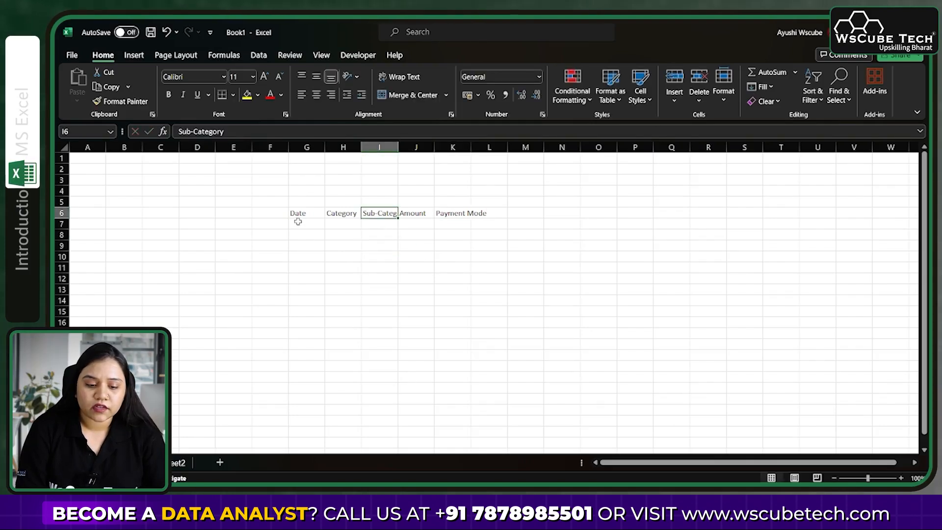
double_click(398, 147)
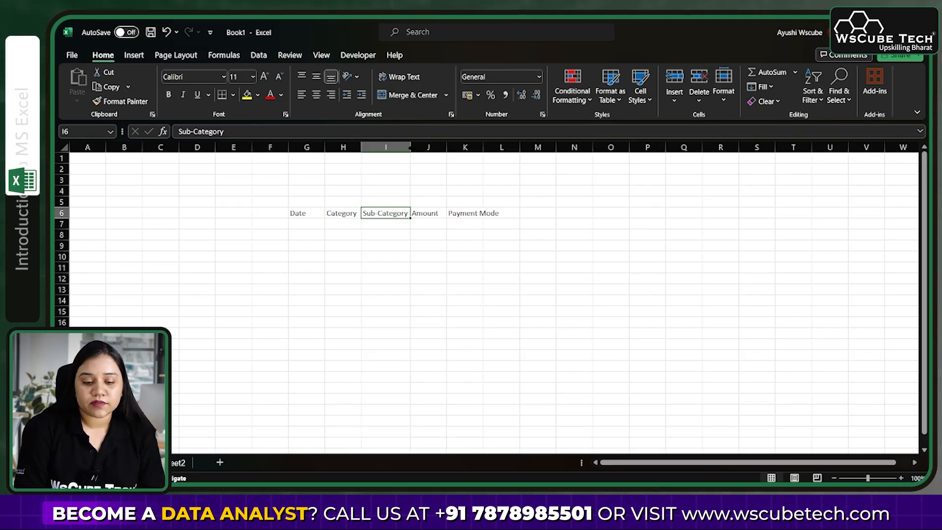
click(308, 225)
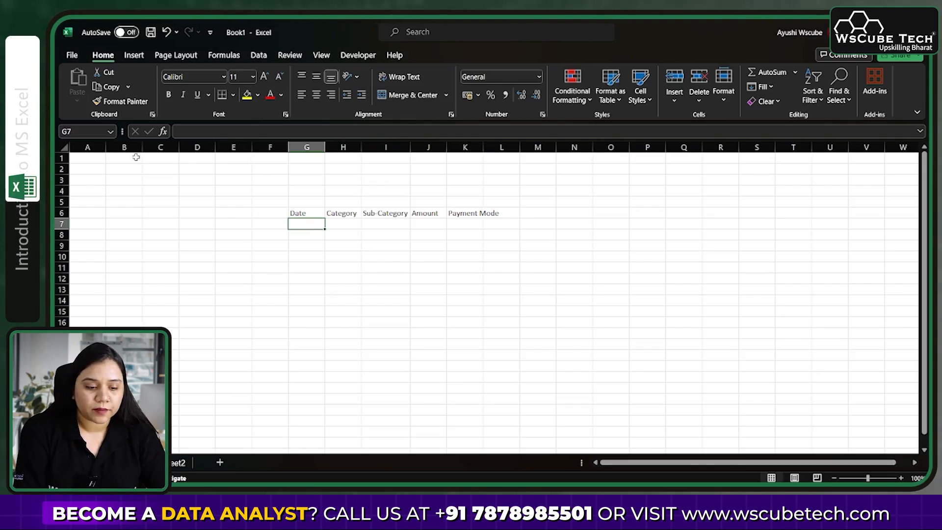
Merge and center rows 1 to 3 from column A across the visible columns, and enter the title December Expenses
drag(83, 158, 896, 187)
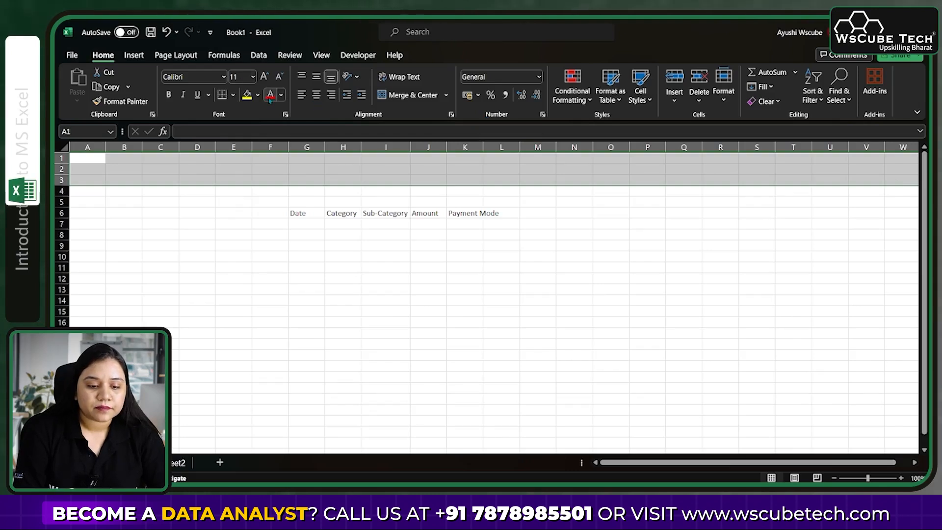
click(406, 96)
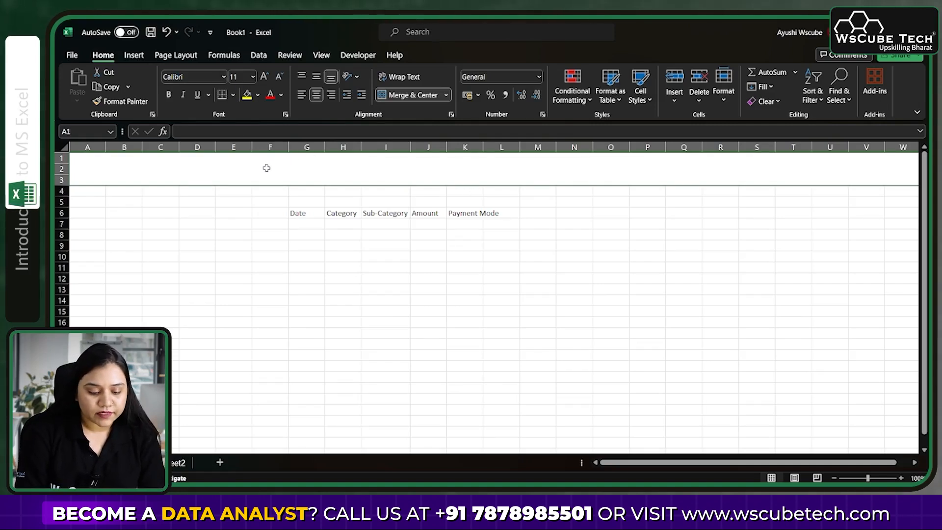
text(Dec)
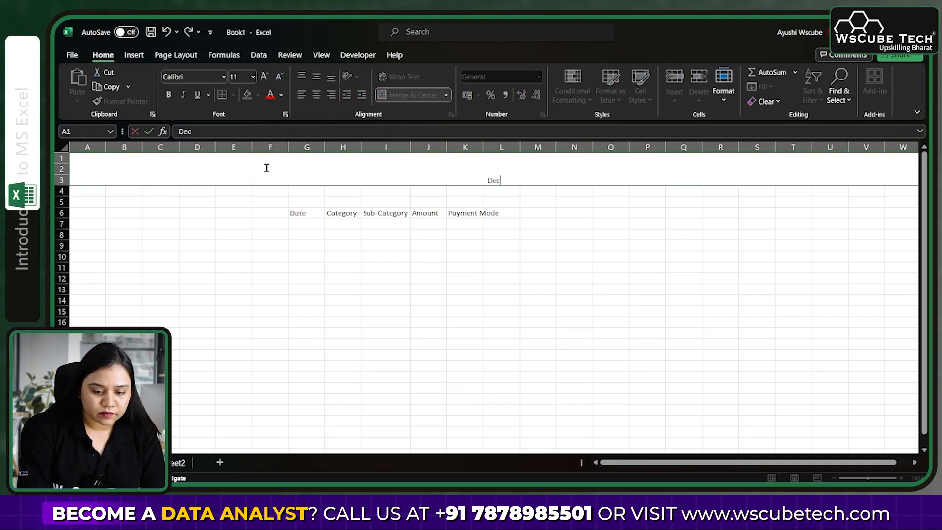
text(ember E)
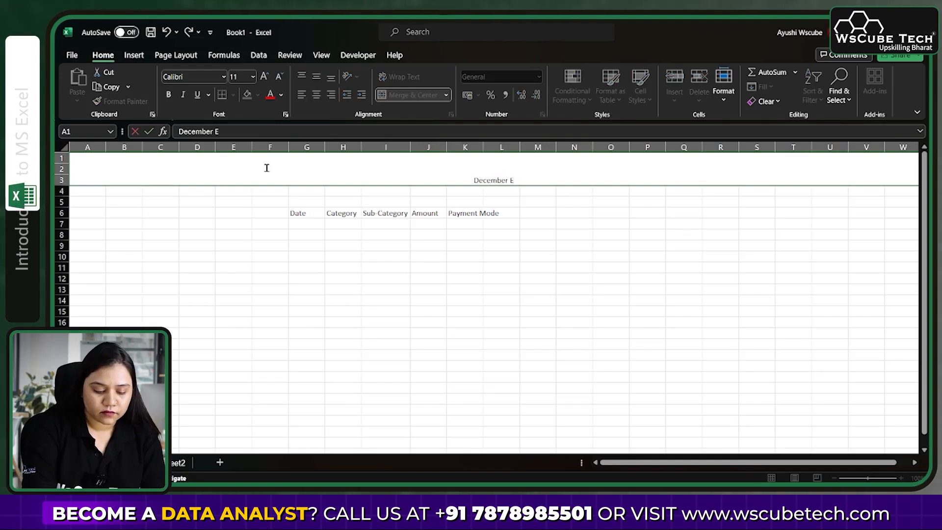
text(xpenses)
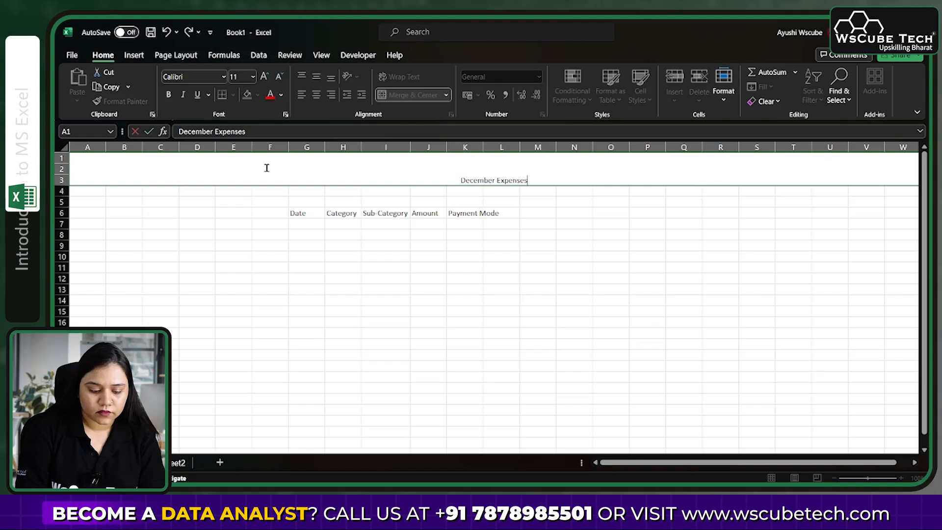
Set the December Expenses title to font size 18 and a darker shade of the blue theme colour
key(shift+Home)
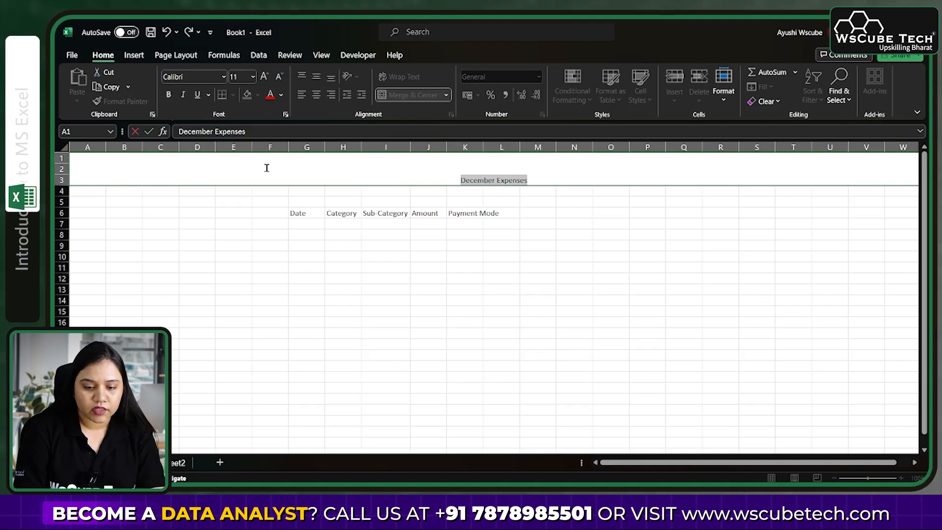
click(253, 77)
click(233, 185)
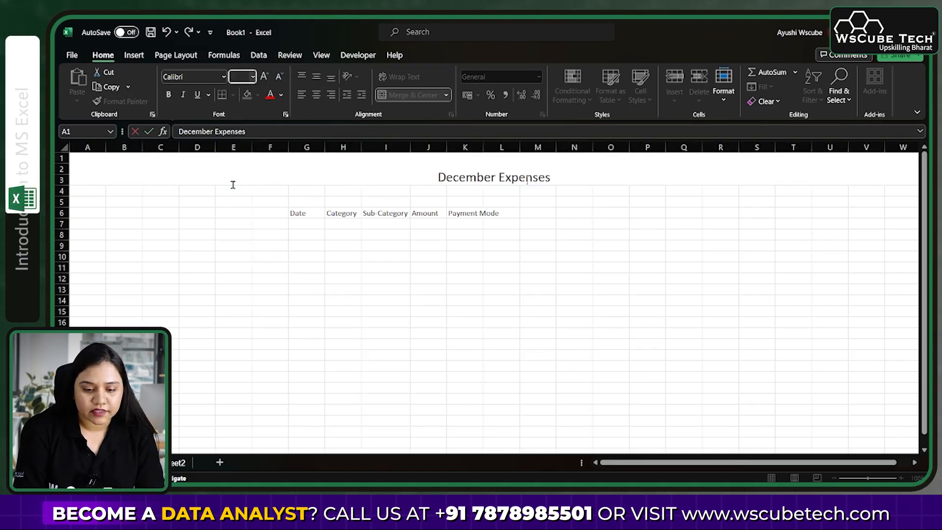
click(282, 97)
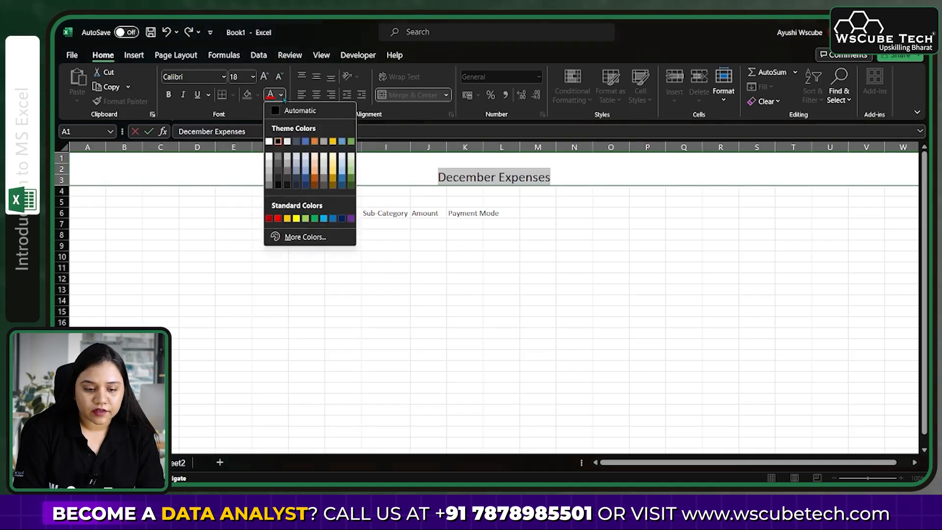
click(305, 179)
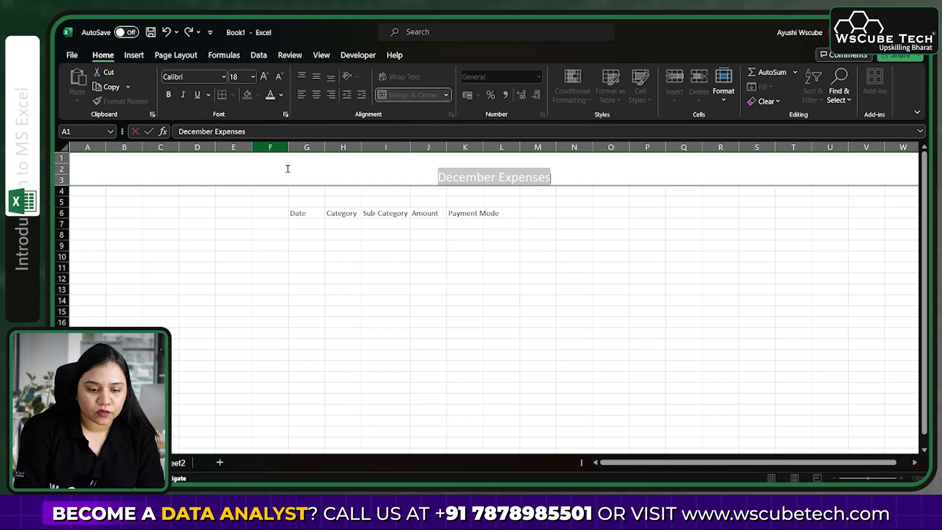
Fill the merged December Expenses title cell with the darkest shade of the blue-gray theme colour
click(288, 169)
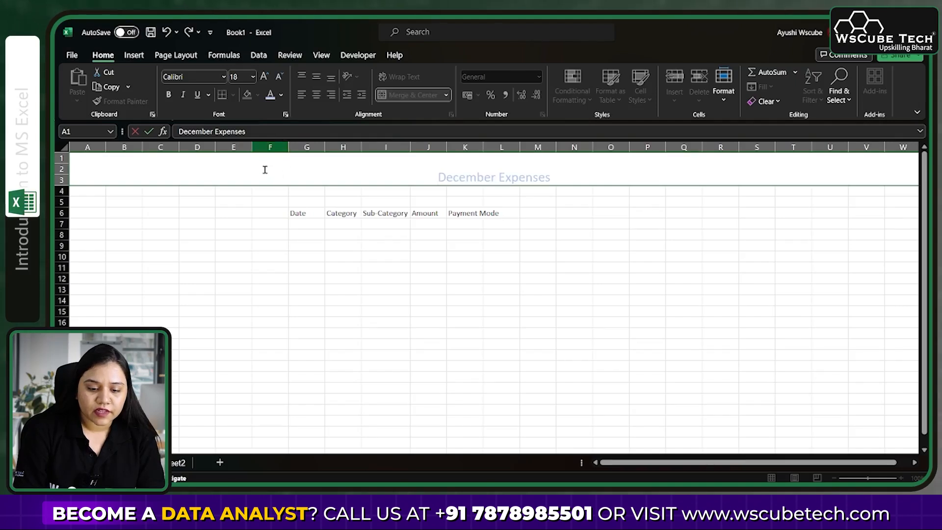
click(268, 212)
click(273, 164)
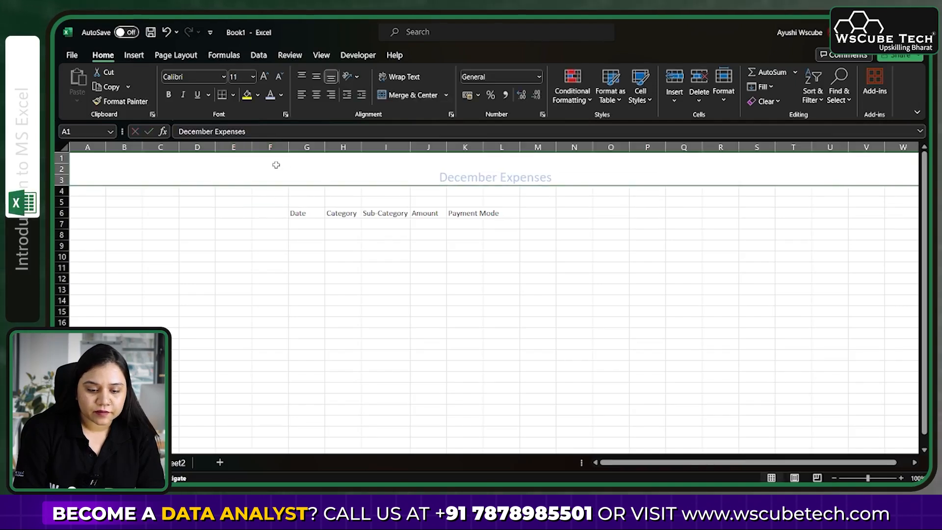
click(257, 95)
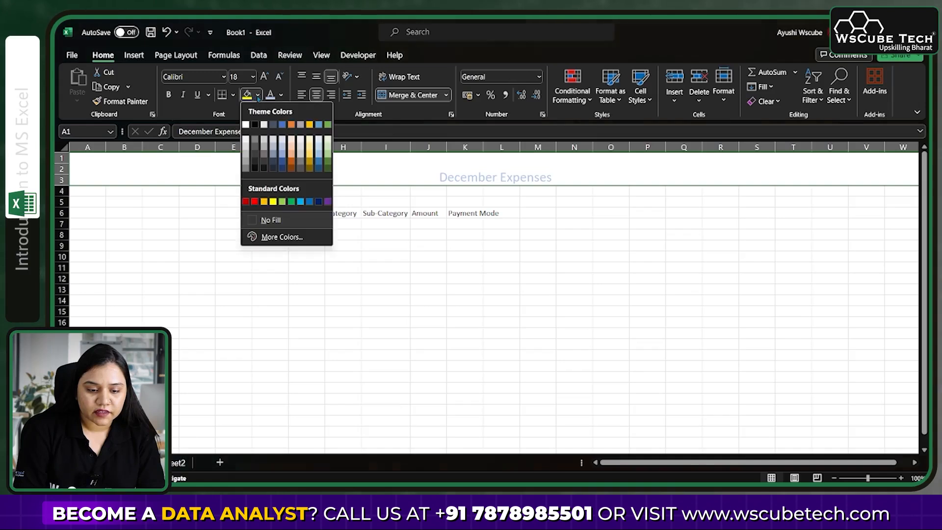
click(274, 168)
Widen column K so that the Payment Mode header fits inside its cell
click(553, 256)
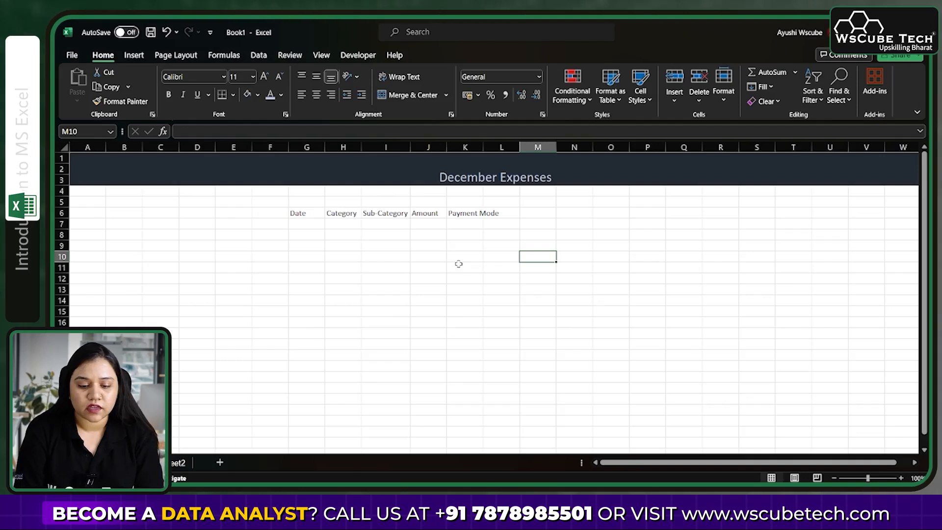
drag(487, 151, 502, 148)
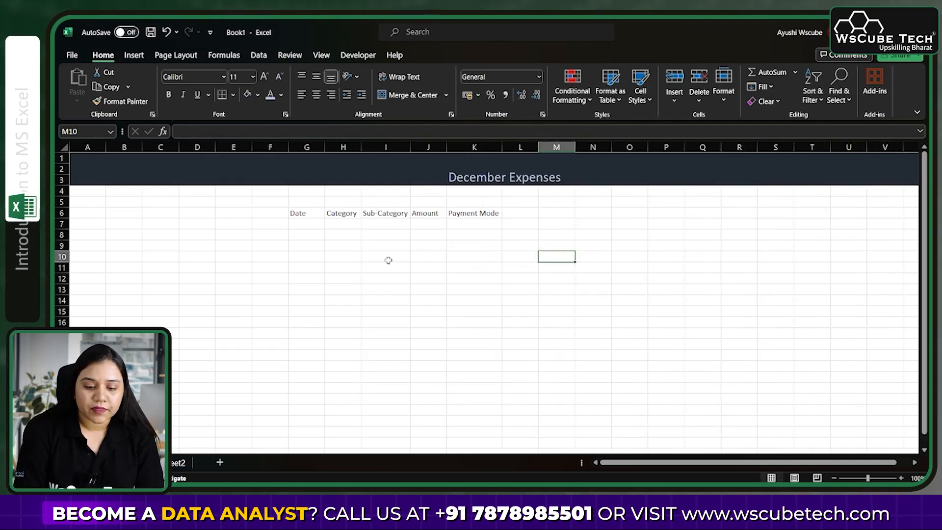
Enter the first expense in row 7: date 1-12-2023, category Bill, sub-category Phone, amount 1600, payment mode UPI
click(315, 223)
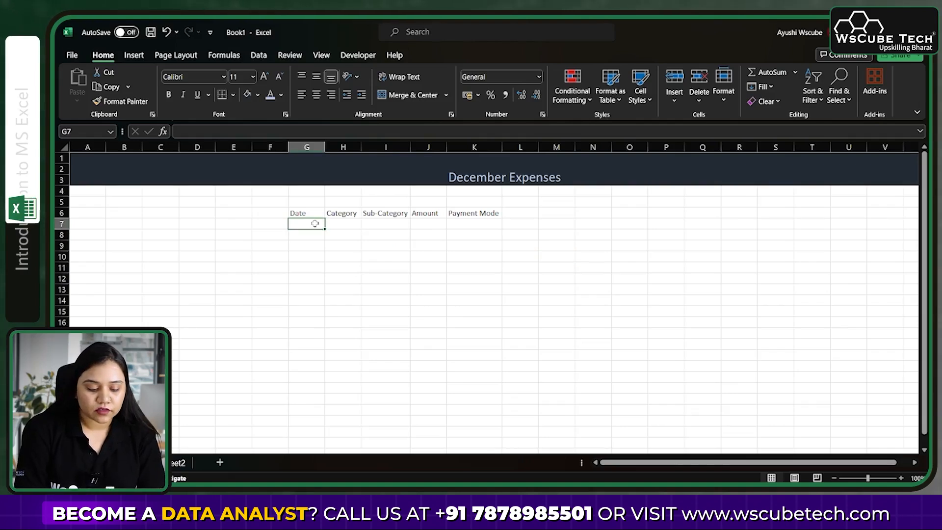
text(1-12-2023)
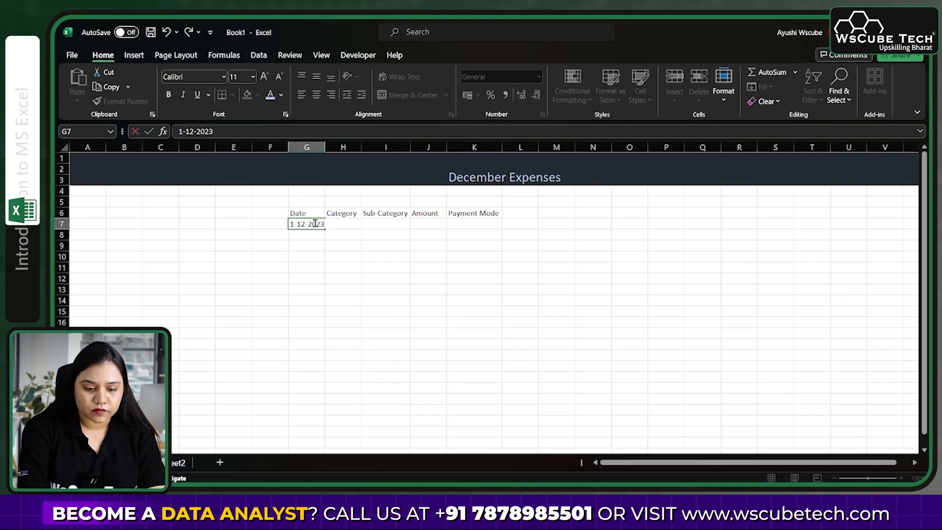
key(Tab)
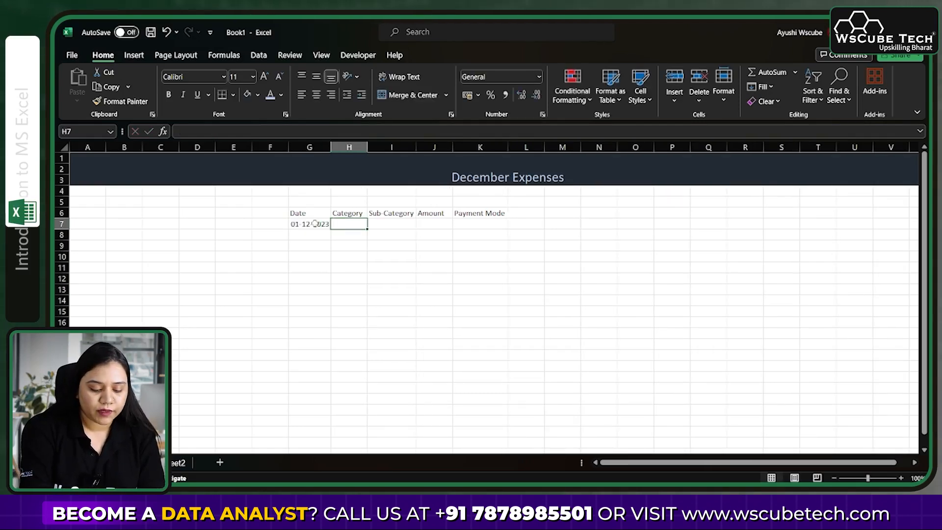
text(Bill)
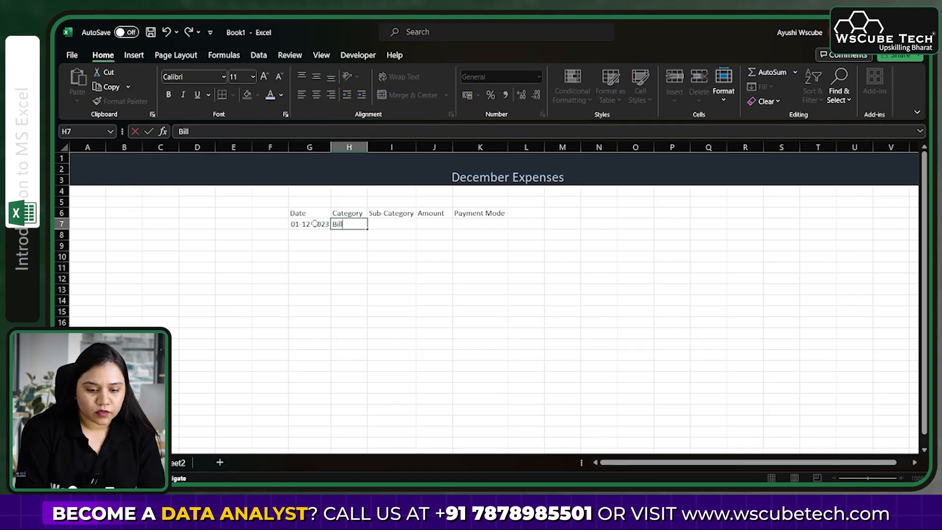
key(Tab)
text(P)
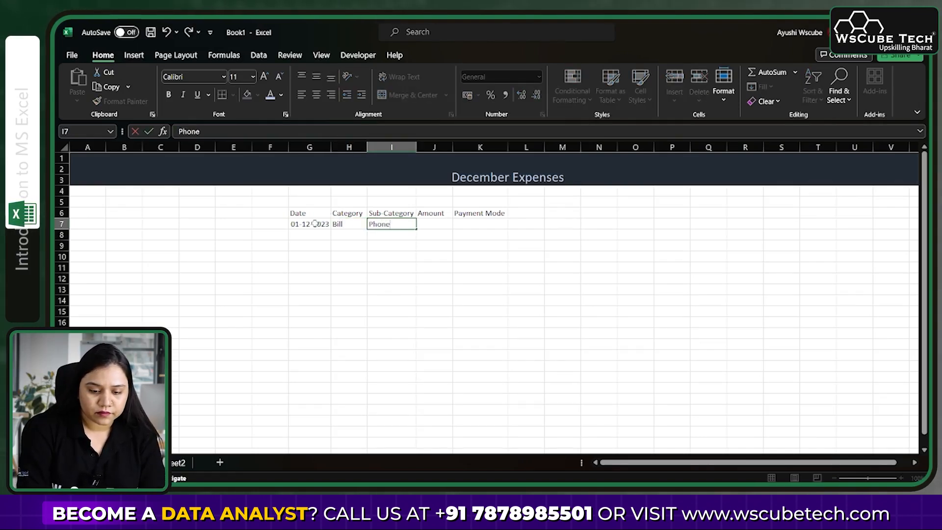
key(Tab)
text(1600)
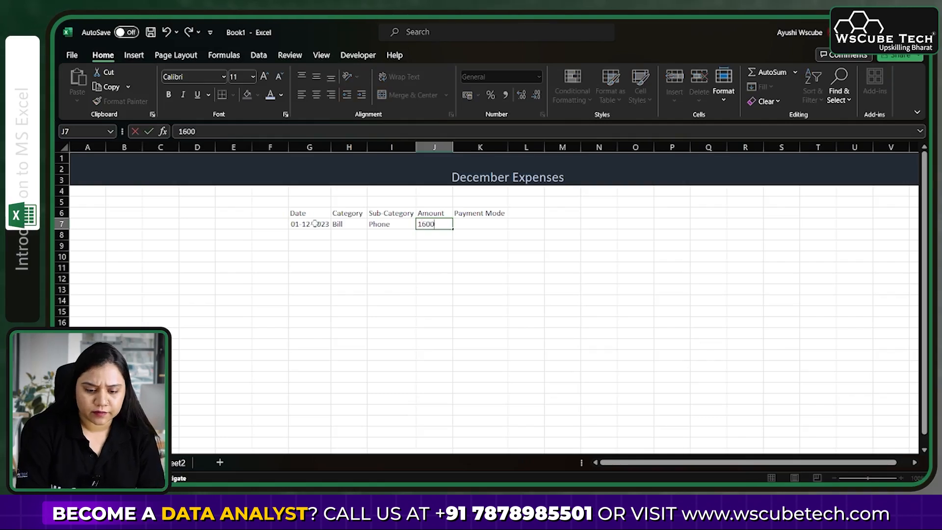
key(Tab)
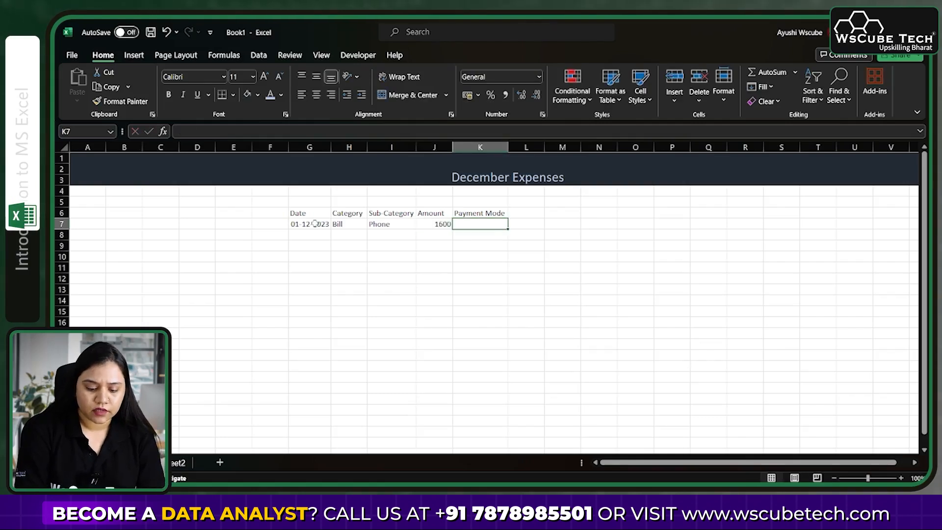
text(UPI)
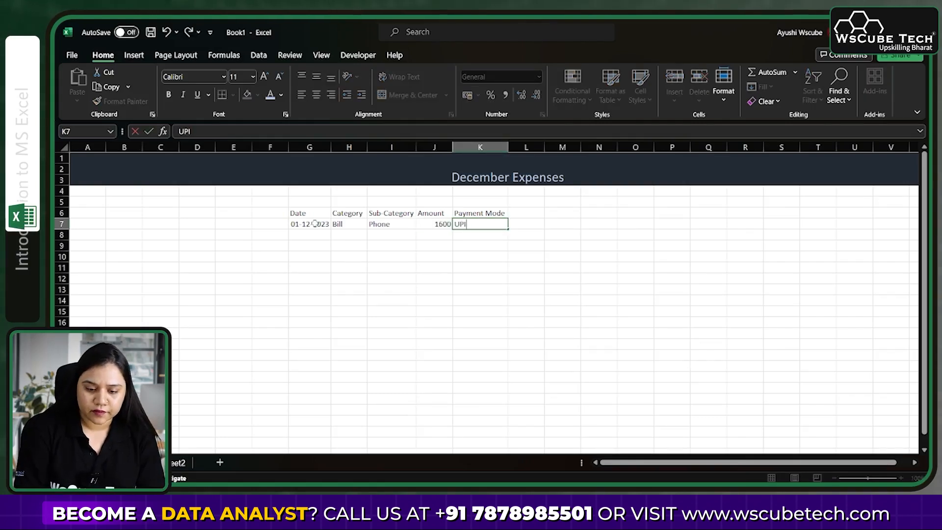
key(Return)
Enter the second expense's date, 03-12-2023, in cell G8
key(Left)
key(Left)
key(Left)
key(Left)
key(Left)
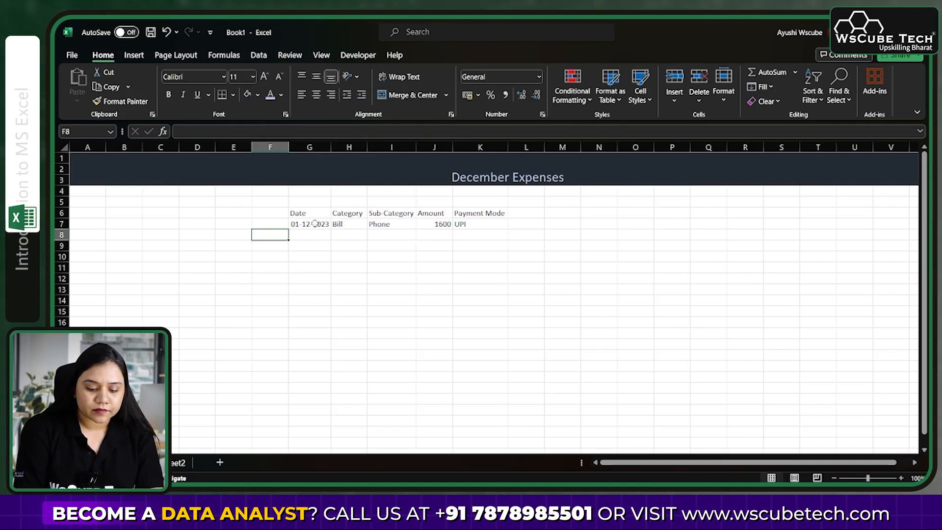
key(Right)
text(03)
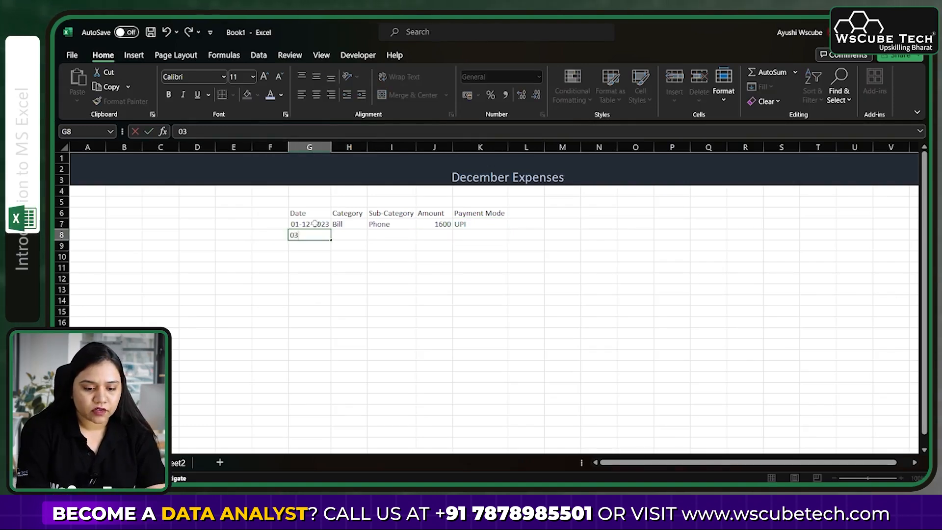
text(-1)
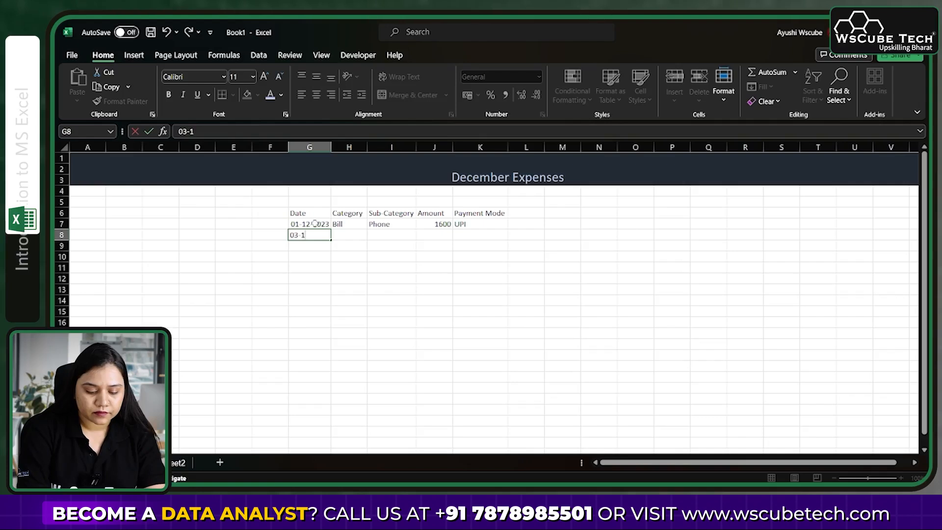
text(2-202)
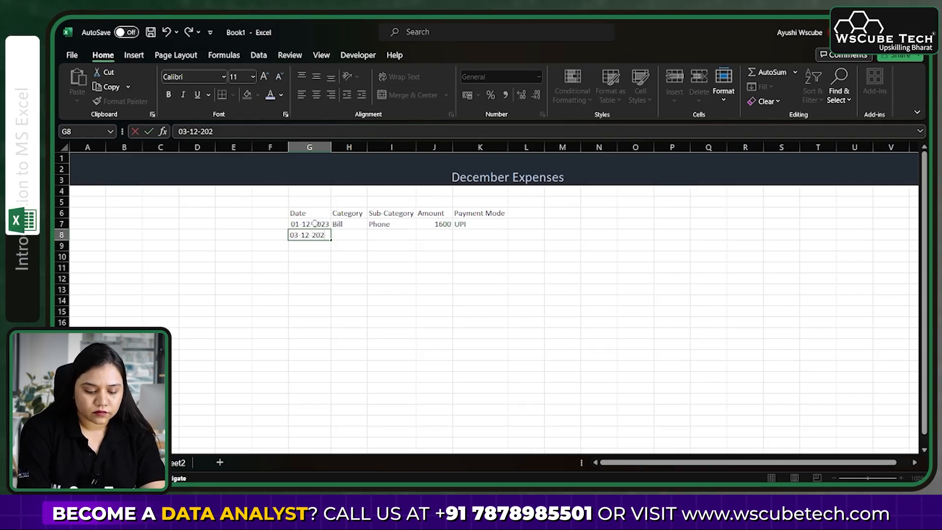
text(3)
key(Tab)
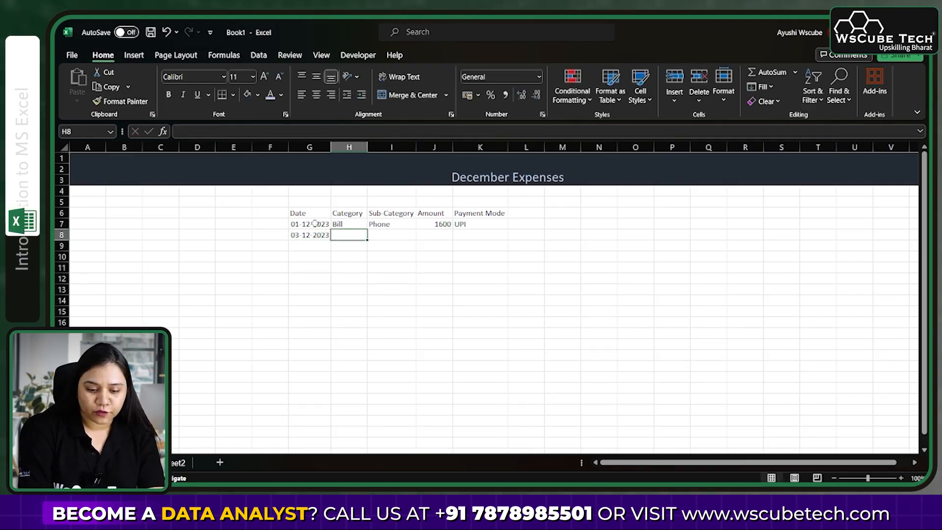
Complete the expense in row 8 with category Food, sub-category Zomato, amount 230 and payment mode Cash
text(Food)
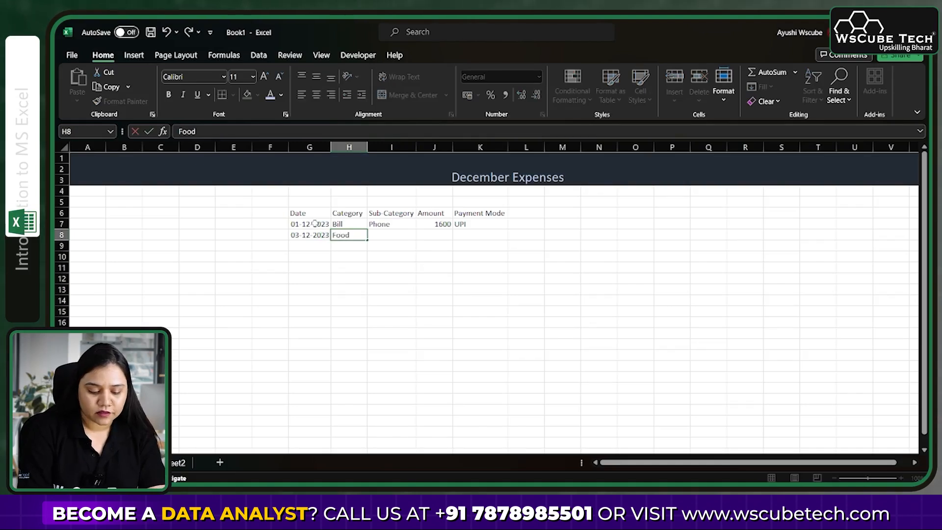
key(Tab)
text(Zomato)
key(Tab)
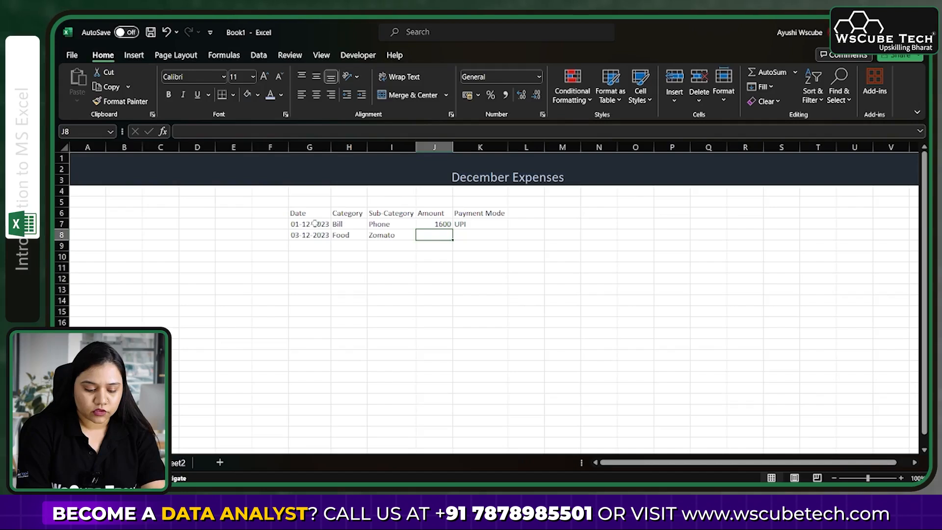
text(230)
key(Tab)
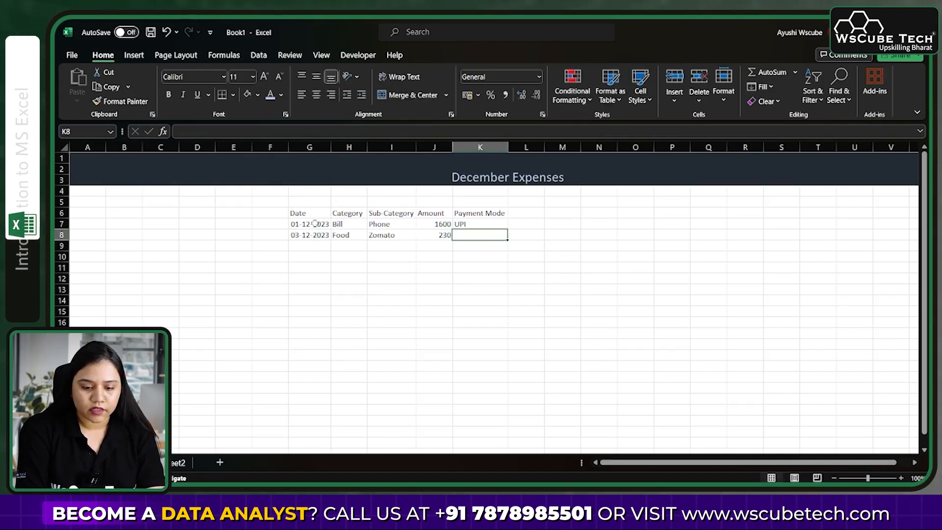
text(UPI)
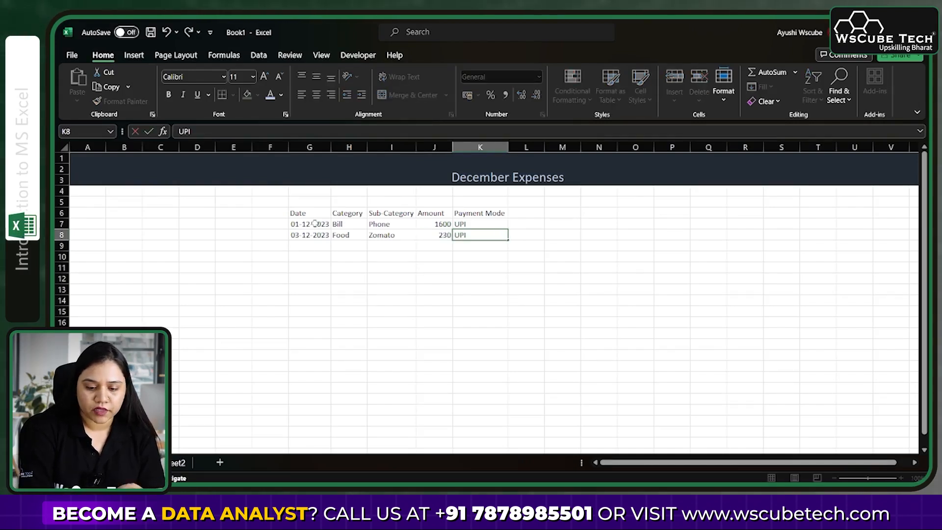
key(BackSpace)
key(BackSpace)
text(Cash)
click(358, 252)
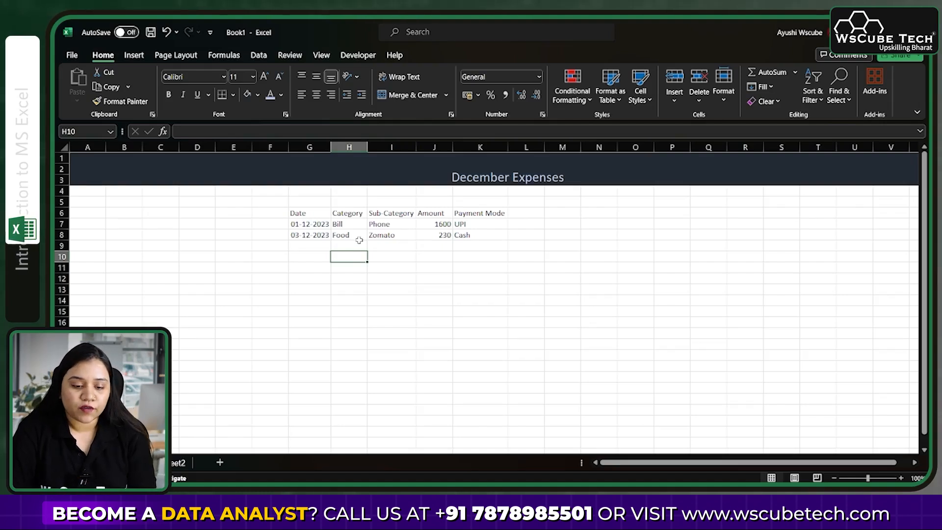
Zoom in to 160% on the expense table and select the Zomato cell I8
click(359, 240)
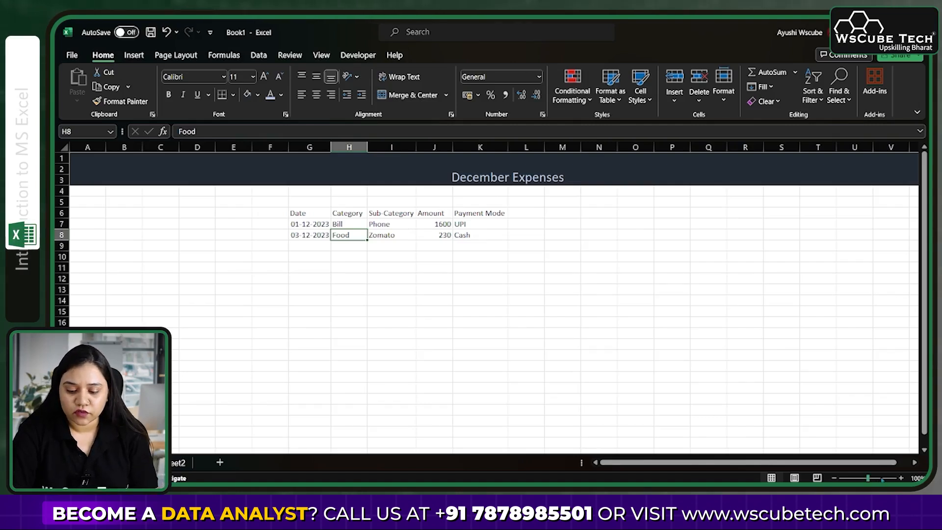
scroll(693, 391, up, 6)
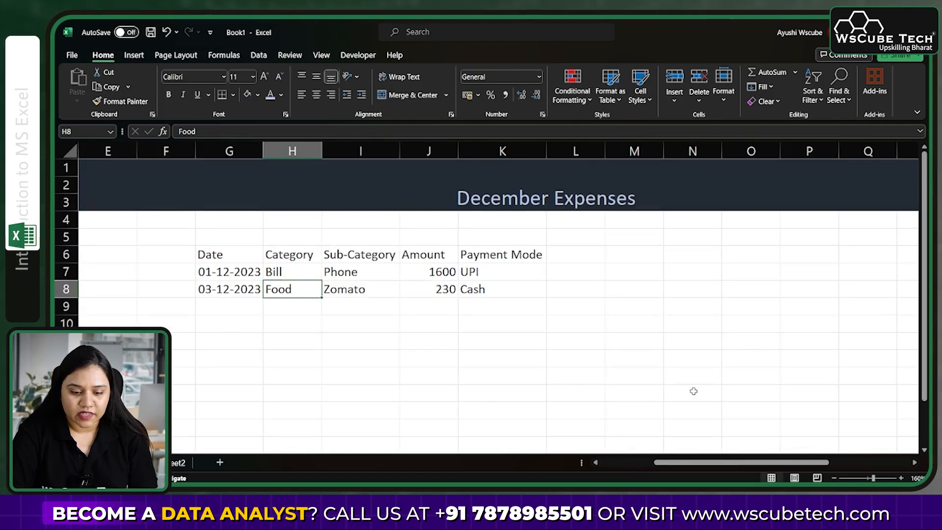
click(393, 289)
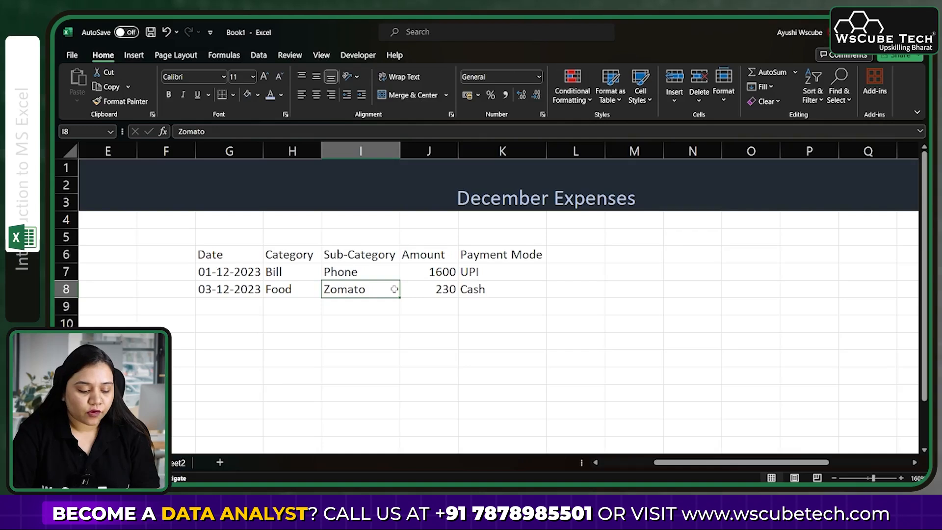